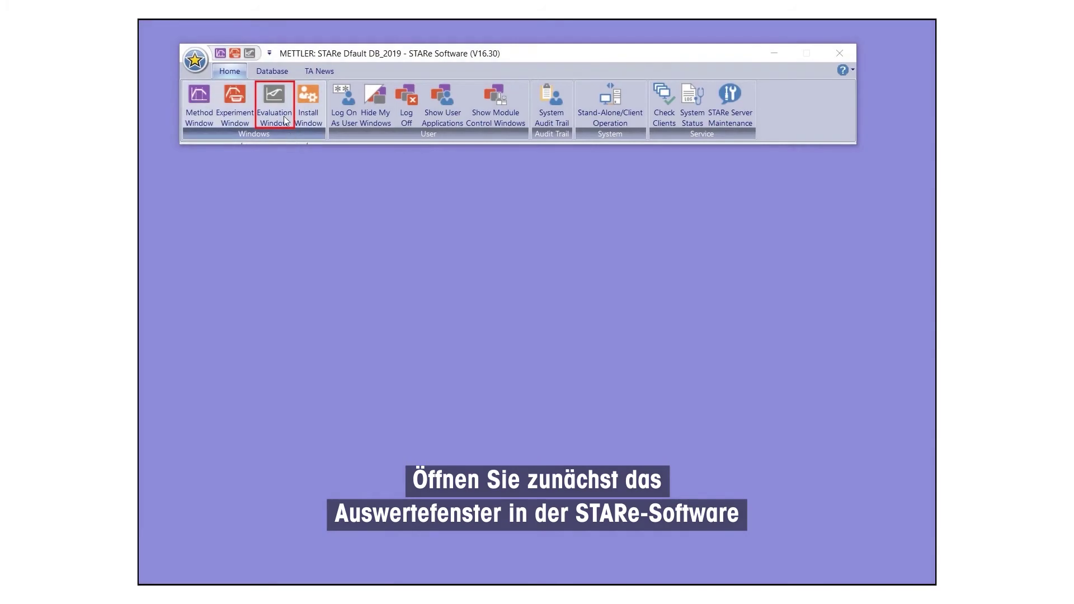
Open the DSC Epoxy Resin KU600 5 K/min curve with coordinate settings left at Original.
{"action": "left_click", "coordinate": [283, 113]}
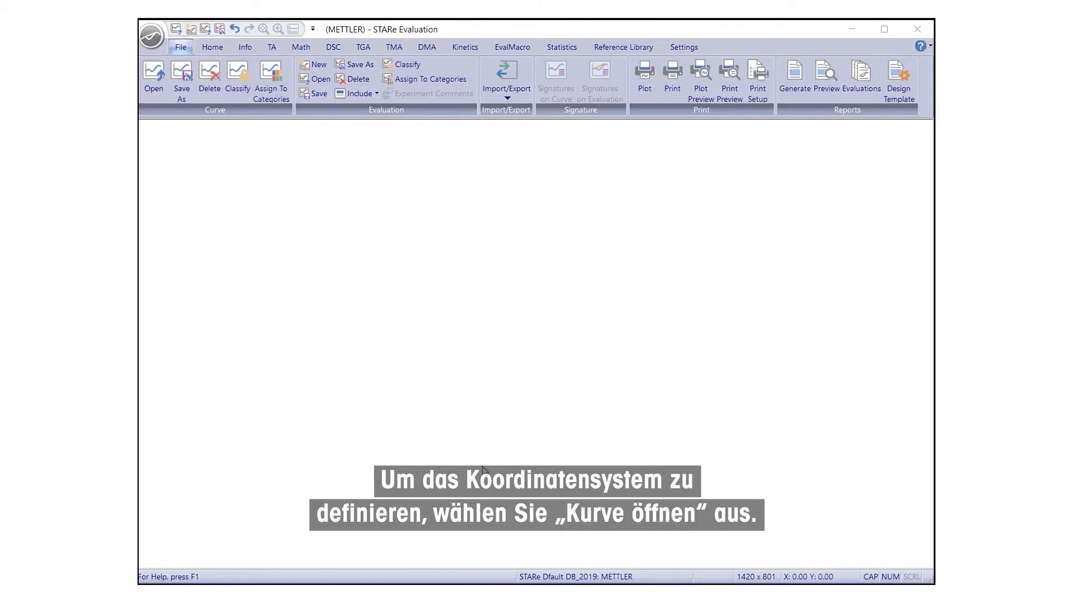
{"action": "left_click", "coordinate": [159, 90]}
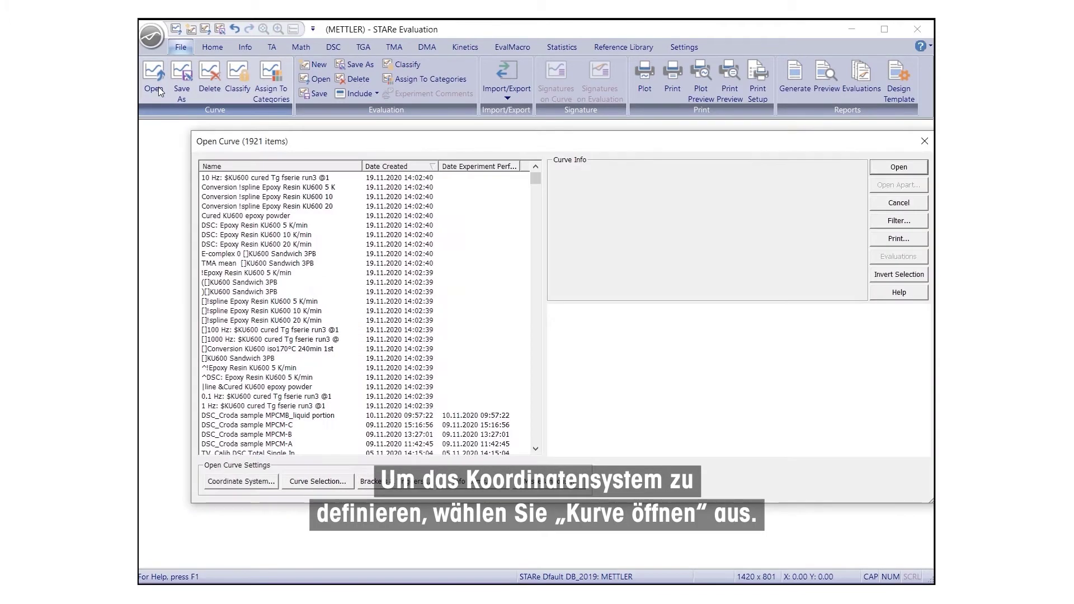
{"action": "left_click", "coordinate": [278, 226]}
{"action": "left_click", "coordinate": [264, 485]}
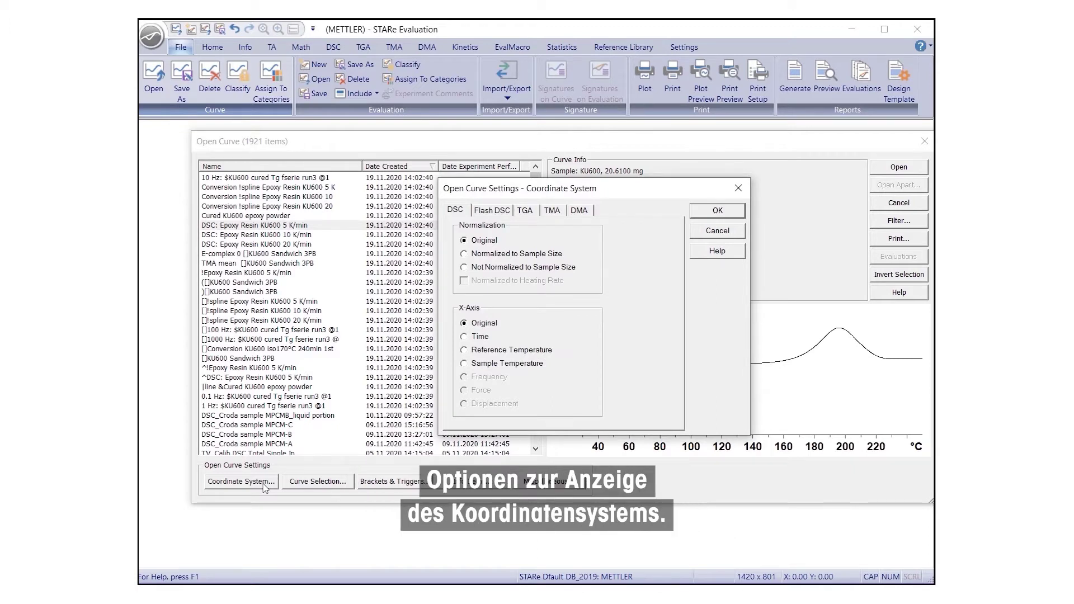
{"action": "left_click", "coordinate": [465, 351]}
{"action": "left_click", "coordinate": [723, 213]}
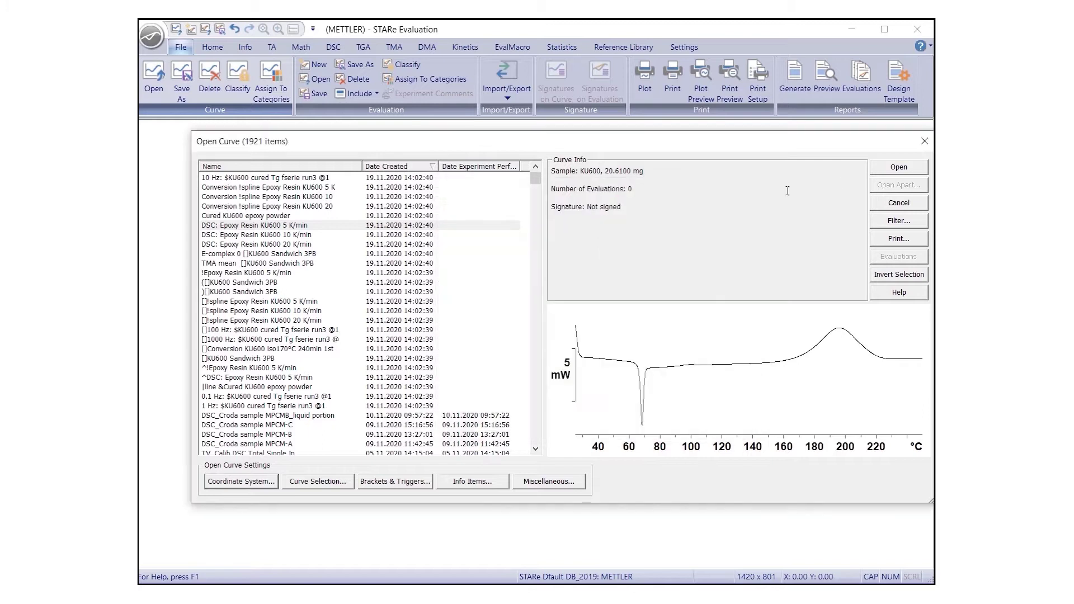
{"action": "left_click", "coordinate": [890, 171]}
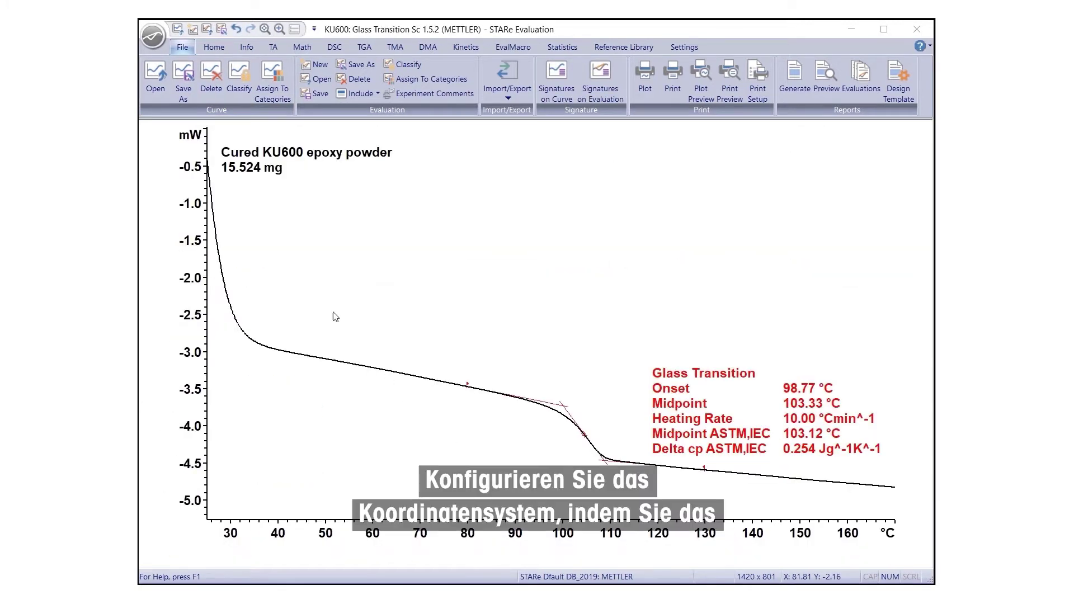
Enable automatic ordinate scaling, keeping the temperature axis at 25 to 170 °C.
{"action": "left_click", "coordinate": [214, 47]}
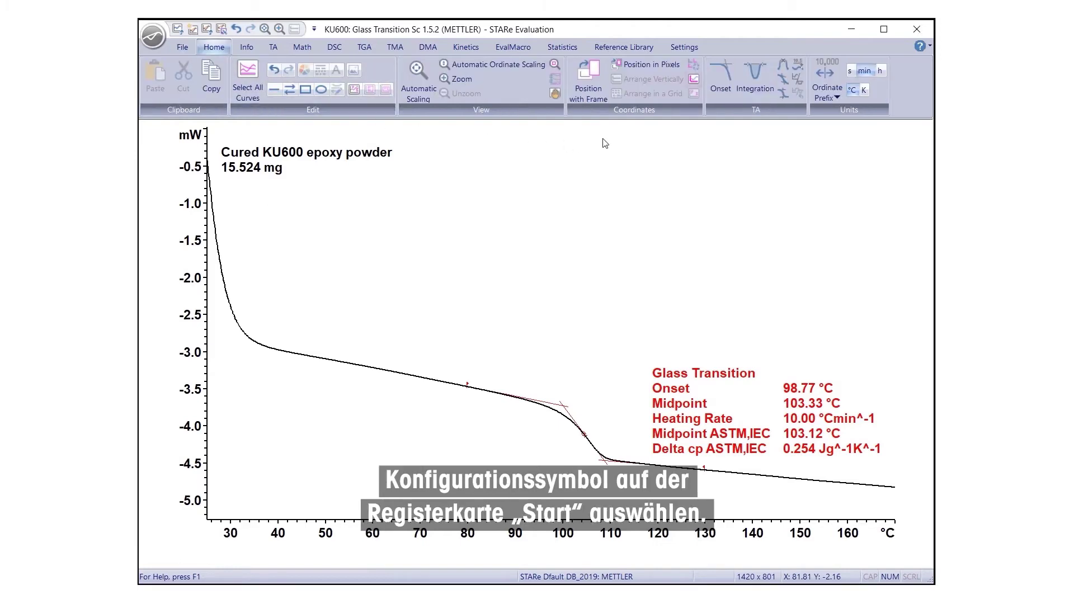
{"action": "left_click", "coordinate": [694, 81]}
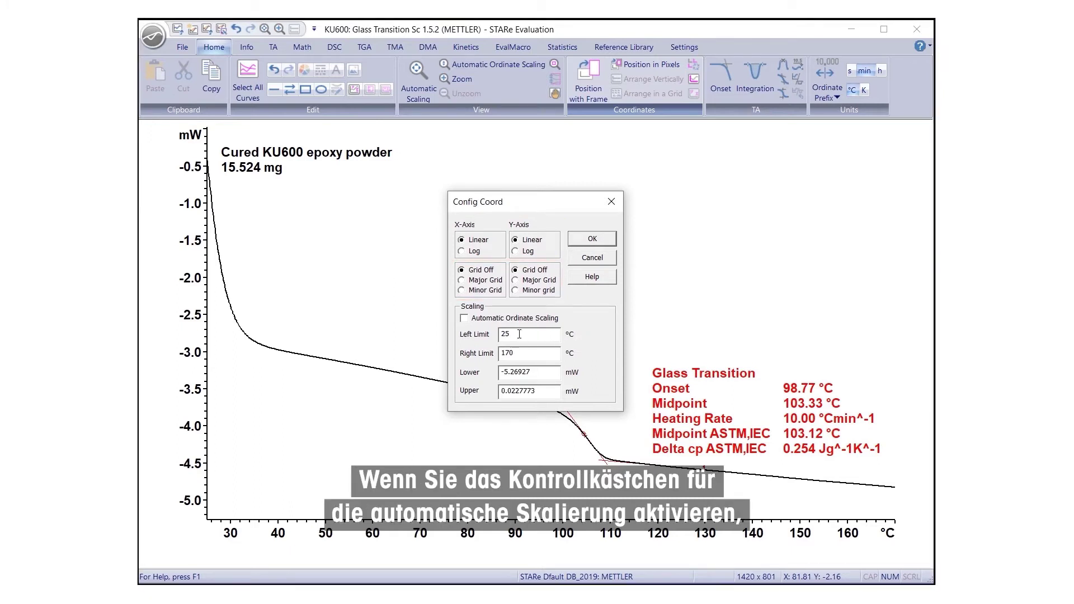
{"action": "left_click", "coordinate": [464, 319]}
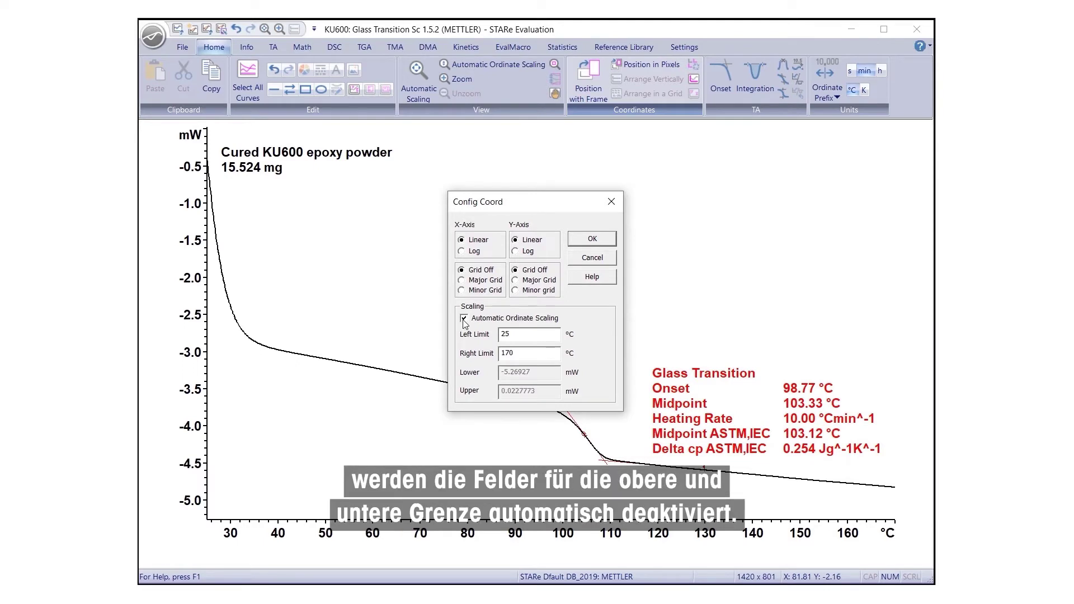
{"action": "left_click", "coordinate": [604, 240]}
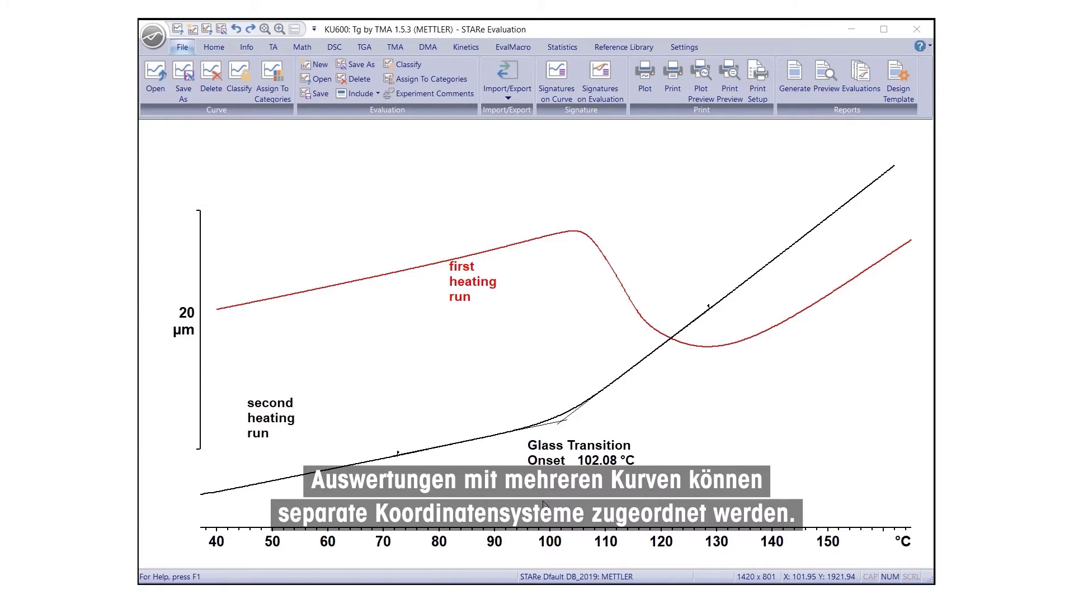
Move the TMA first heating run curve to new coordinates.
{"action": "left_click", "coordinate": [566, 238]}
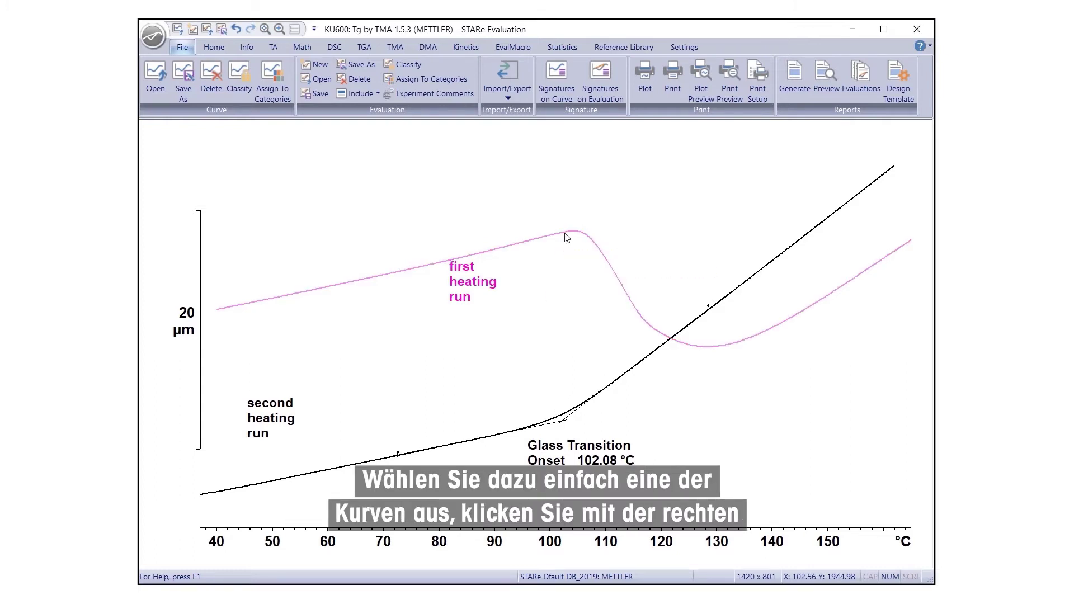
{"action": "right_click", "coordinate": [565, 234]}
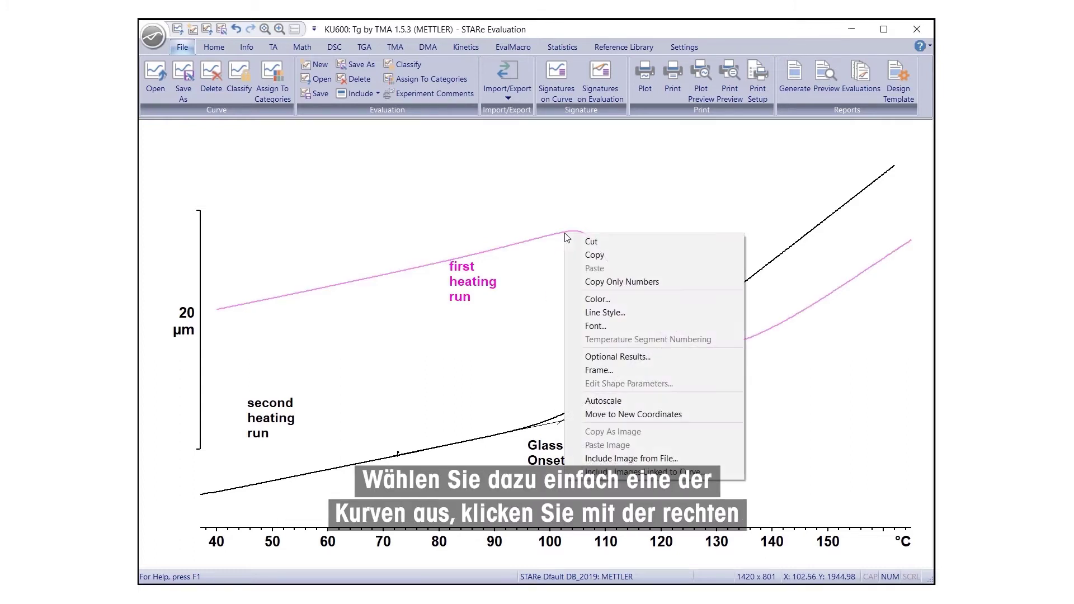
{"action": "left_click", "coordinate": [599, 414]}
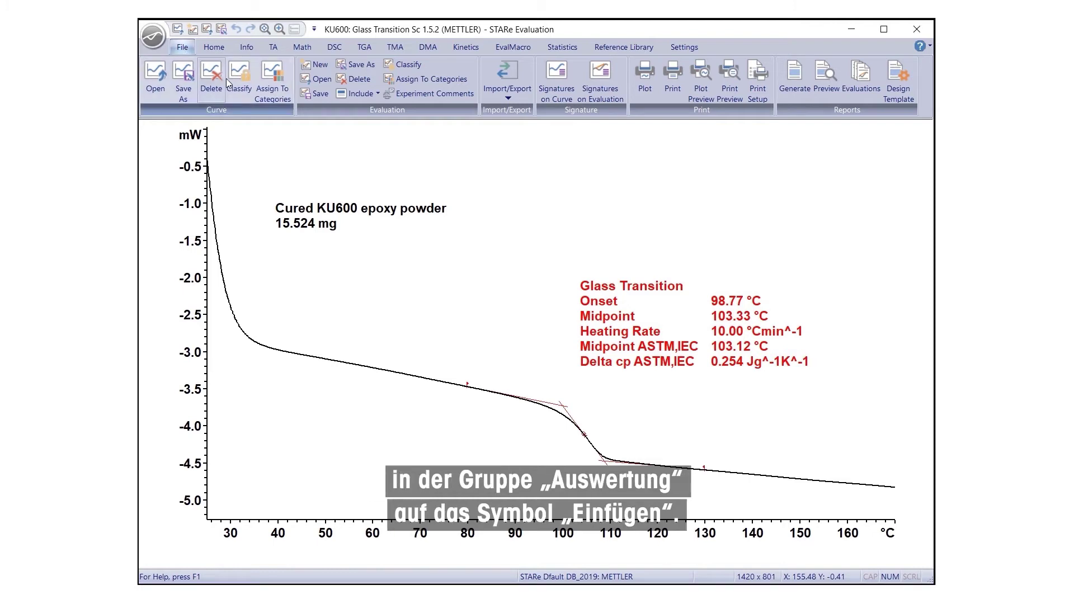
Include the DSC Epoxy Resin KU600 5 K/min 1.4.4 evaluation on the right.
{"action": "left_click", "coordinate": [348, 95]}
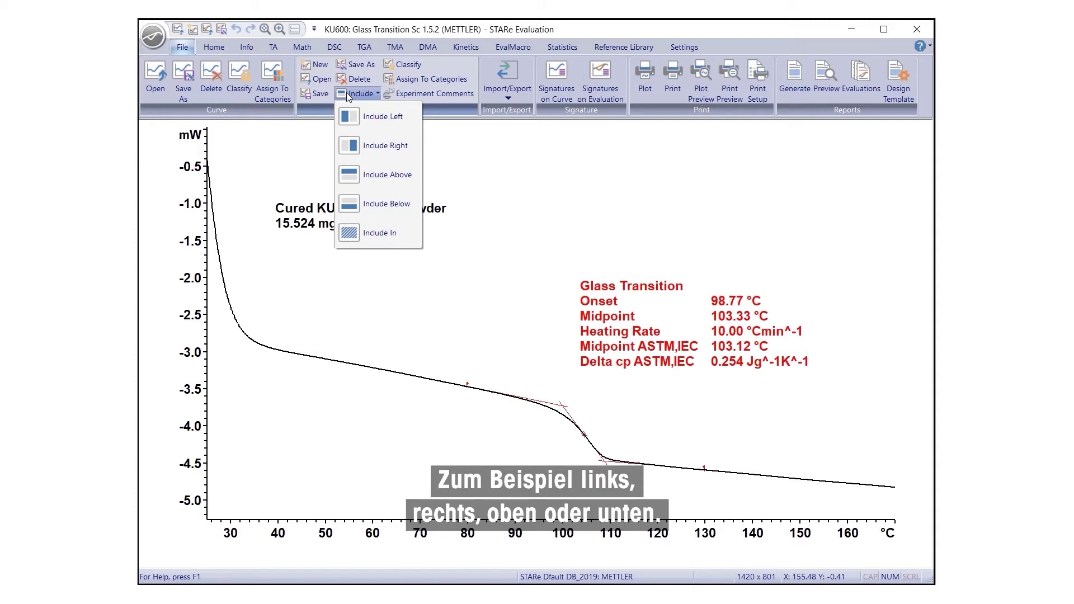
{"action": "left_click", "coordinate": [367, 146]}
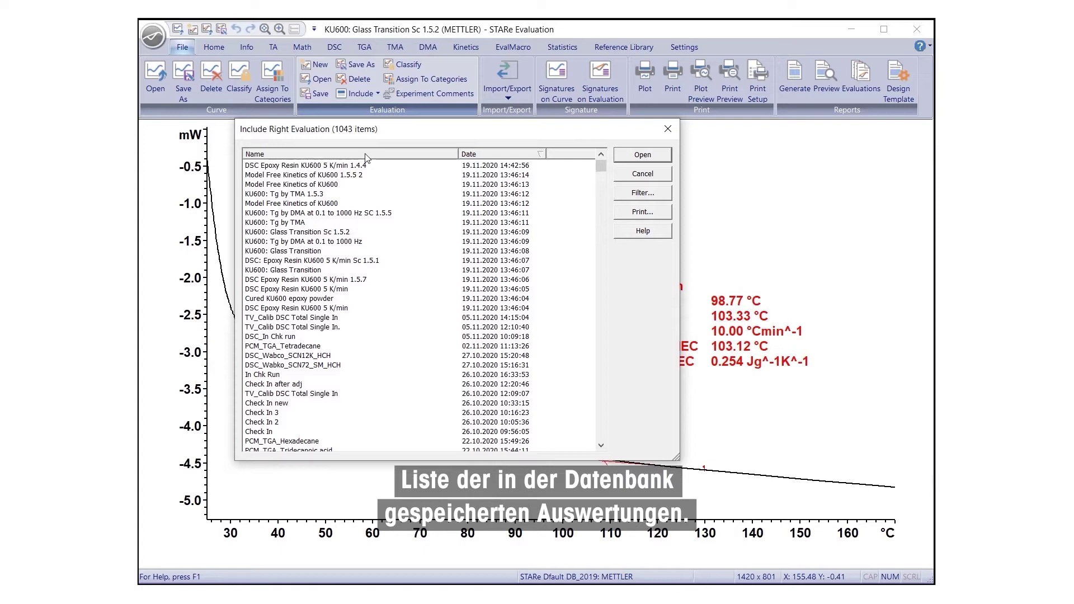
{"action": "left_click", "coordinate": [364, 167]}
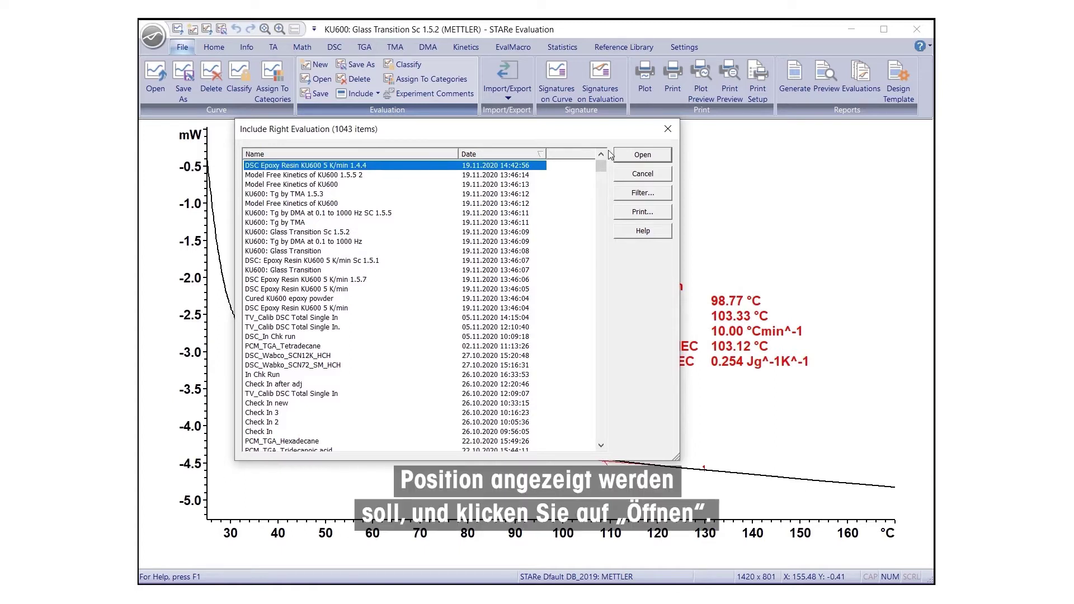
{"action": "left_click", "coordinate": [644, 156]}
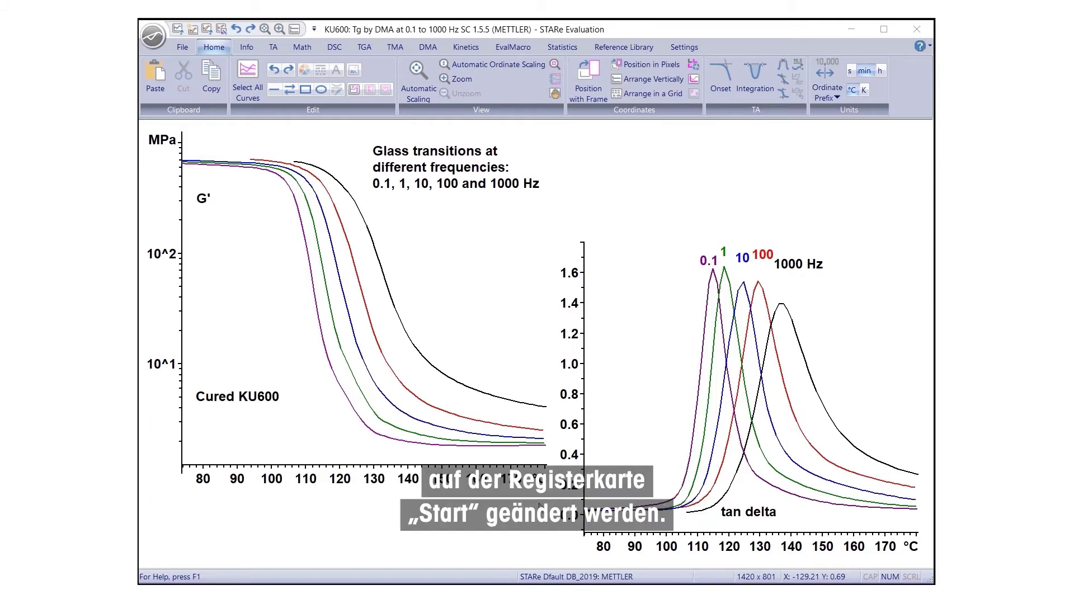
Stack the tan delta and G' plots vertically, then arrange them in a 2-column grid.
{"action": "left_click", "coordinate": [216, 48]}
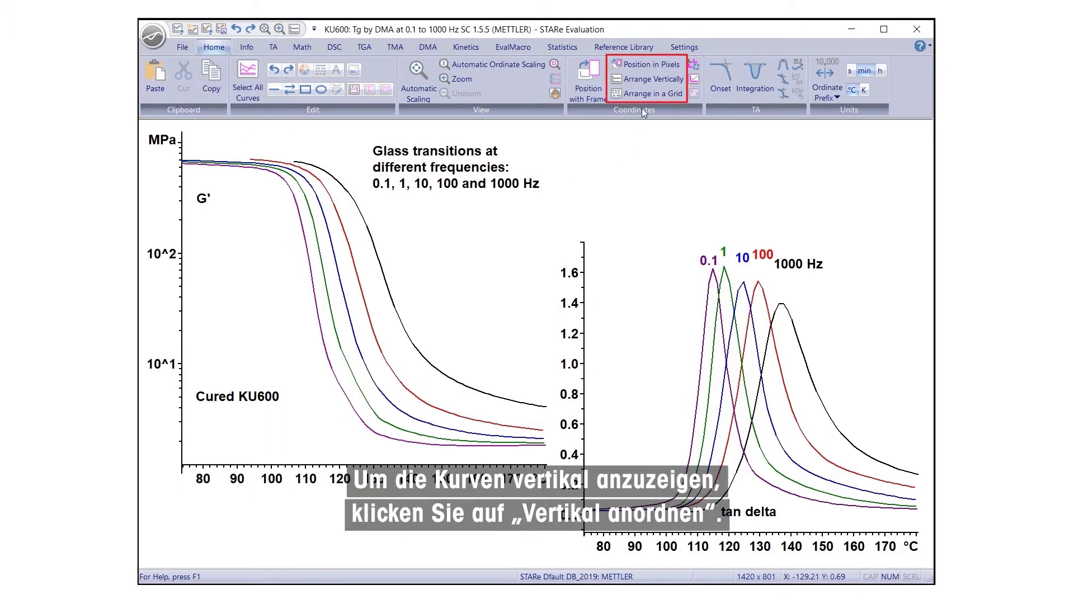
{"action": "left_click", "coordinate": [647, 79]}
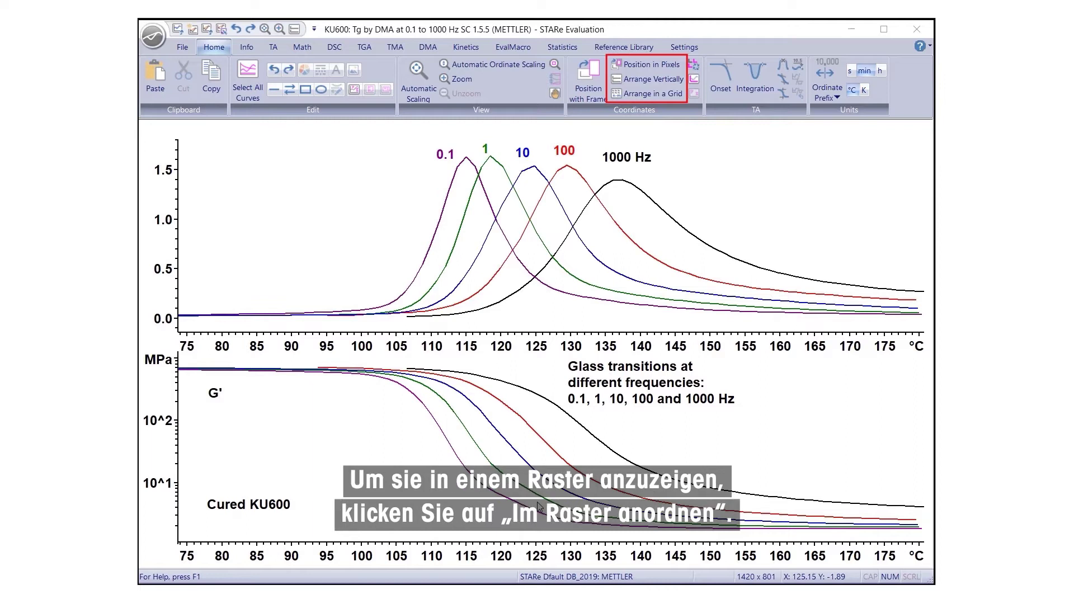
{"action": "left_click", "coordinate": [643, 94]}
{"action": "key", "text": "Tab"}
{"action": "type", "text": "2"}
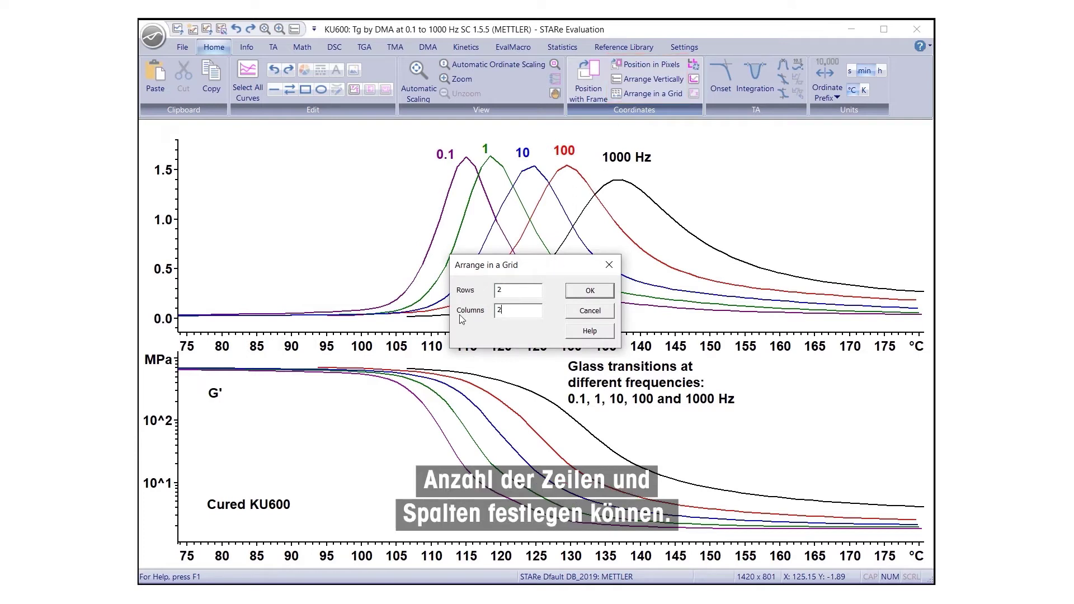
{"action": "left_click", "coordinate": [590, 291]}
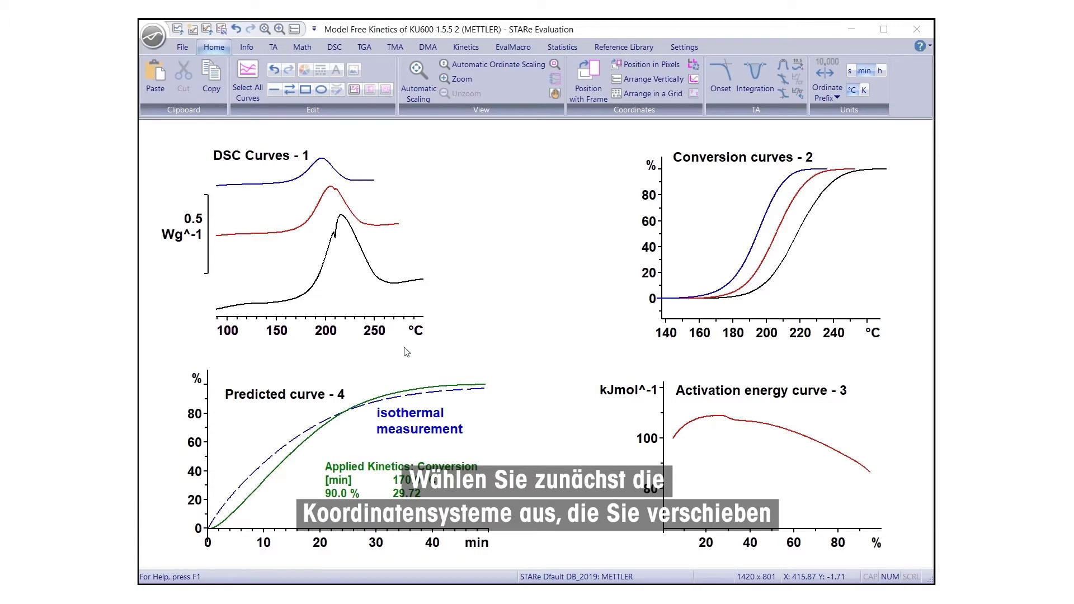
Cycle the four kinetics plots through four grid arrangements, then deselect the DSC curve.
{"action": "left_click", "coordinate": [396, 319]}
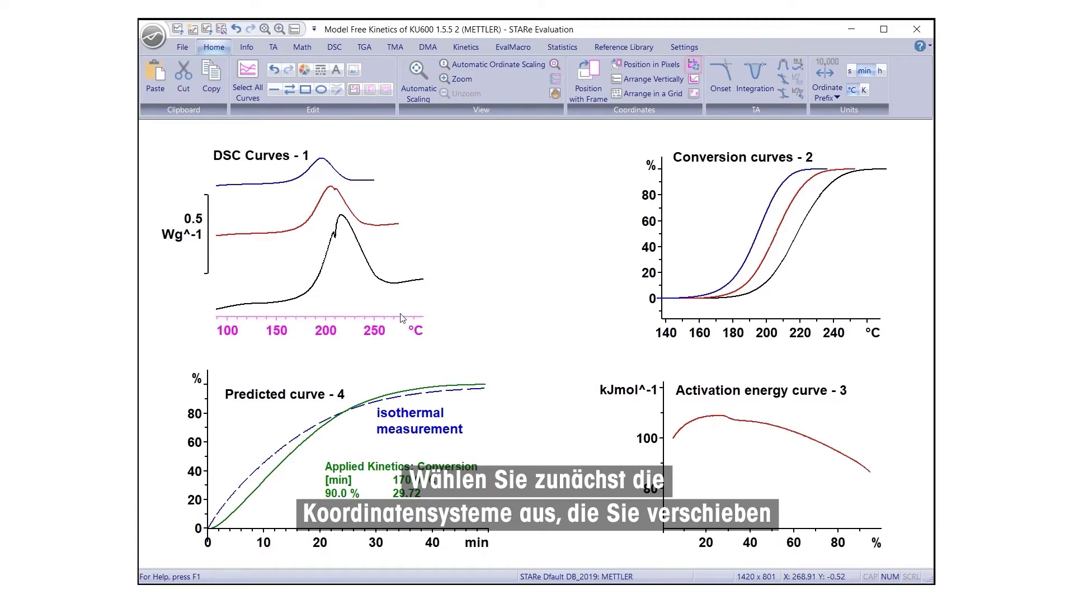
{"action": "left_click", "coordinate": [693, 66]}
{"action": "left_click", "coordinate": [692, 66]}
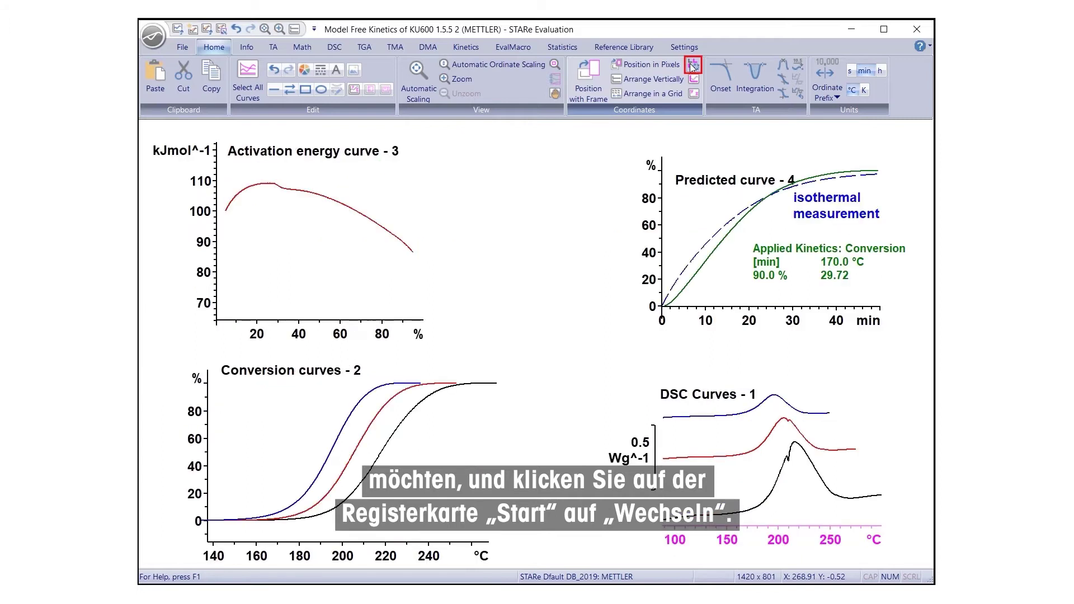
{"action": "left_click", "coordinate": [693, 66]}
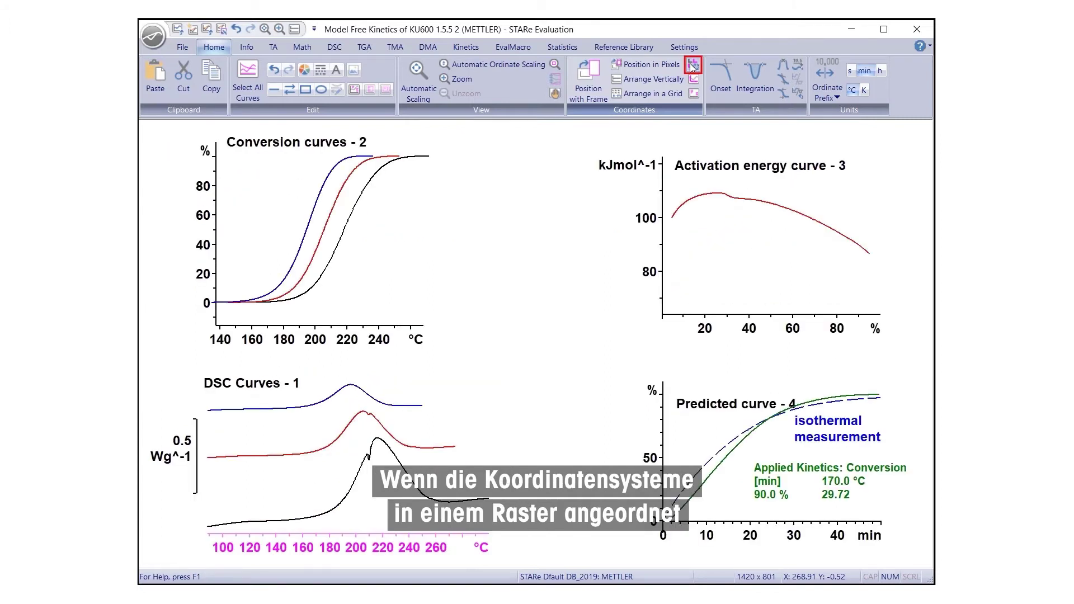
{"action": "left_click", "coordinate": [693, 66]}
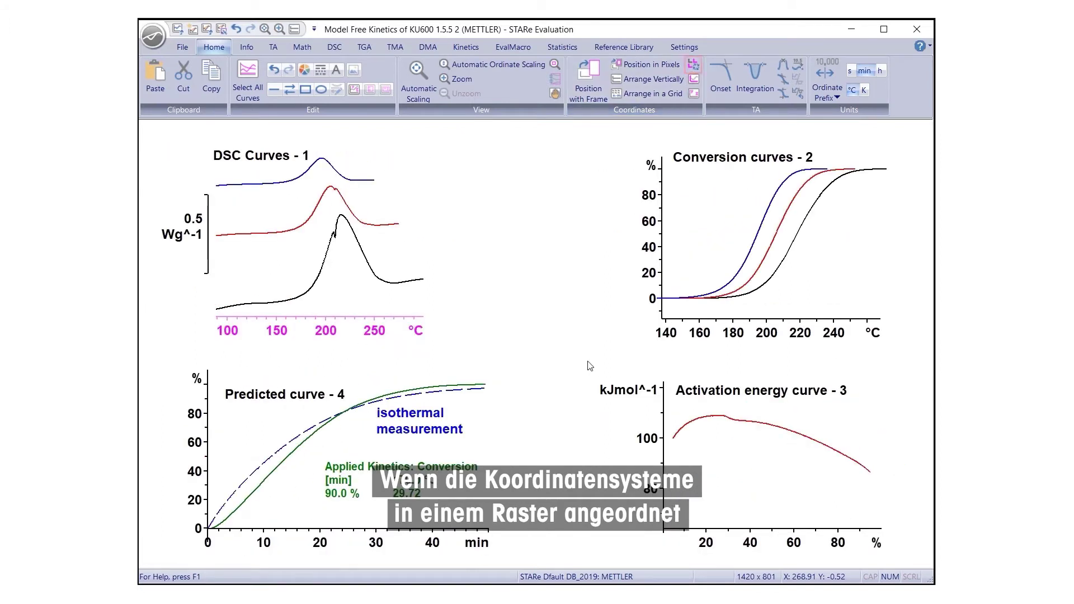
{"action": "left_click", "coordinate": [544, 505]}
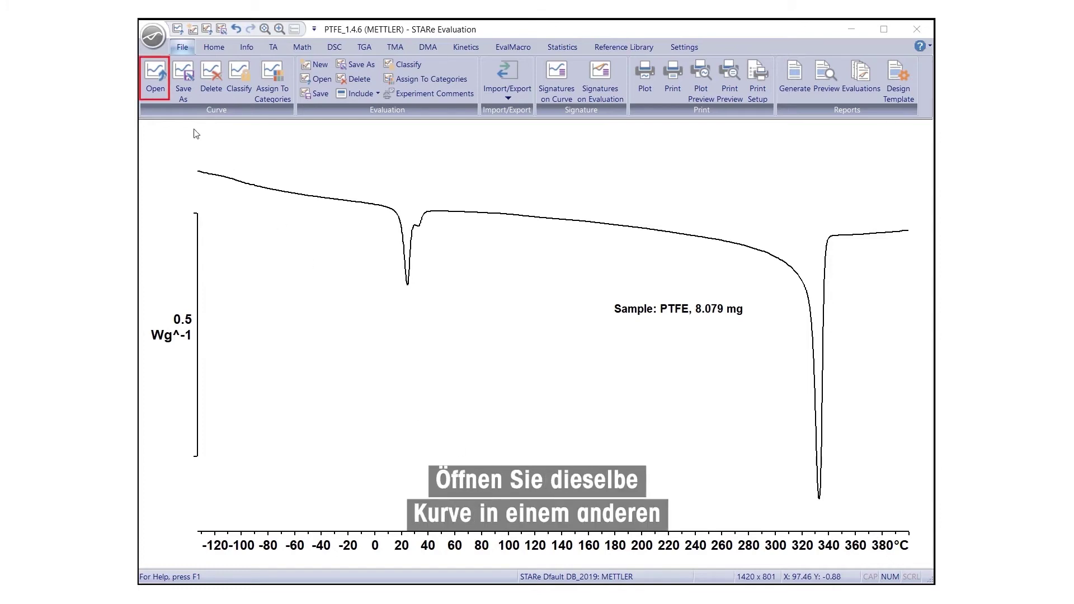
Load PTFE new with time as the x-axis and stack it below the temperature curve.
{"action": "left_click", "coordinate": [156, 76]}
{"action": "left_click", "coordinate": [221, 178]}
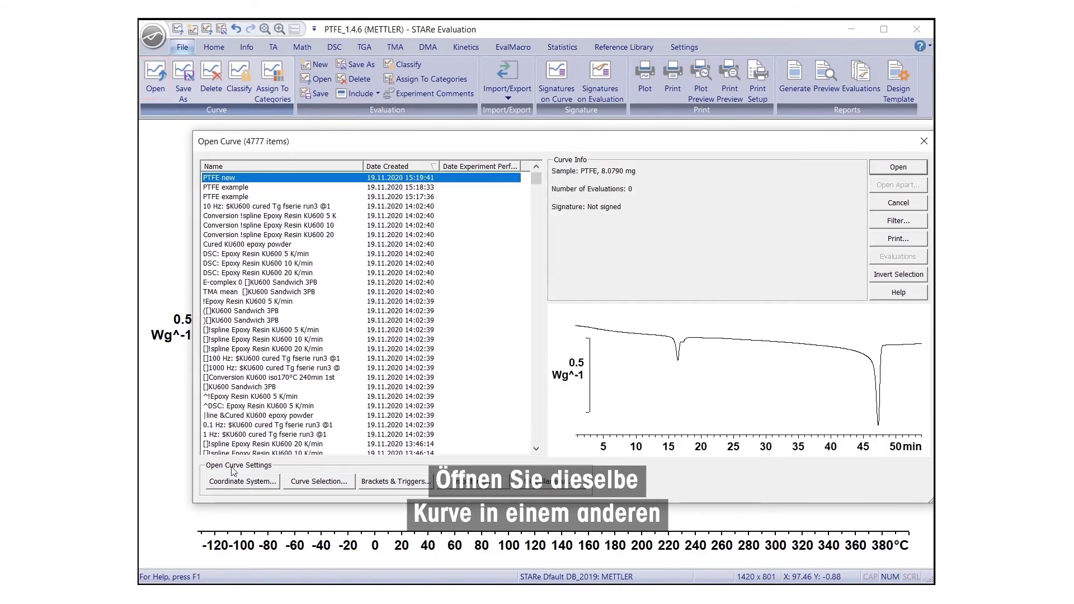
{"action": "left_click", "coordinate": [243, 481]}
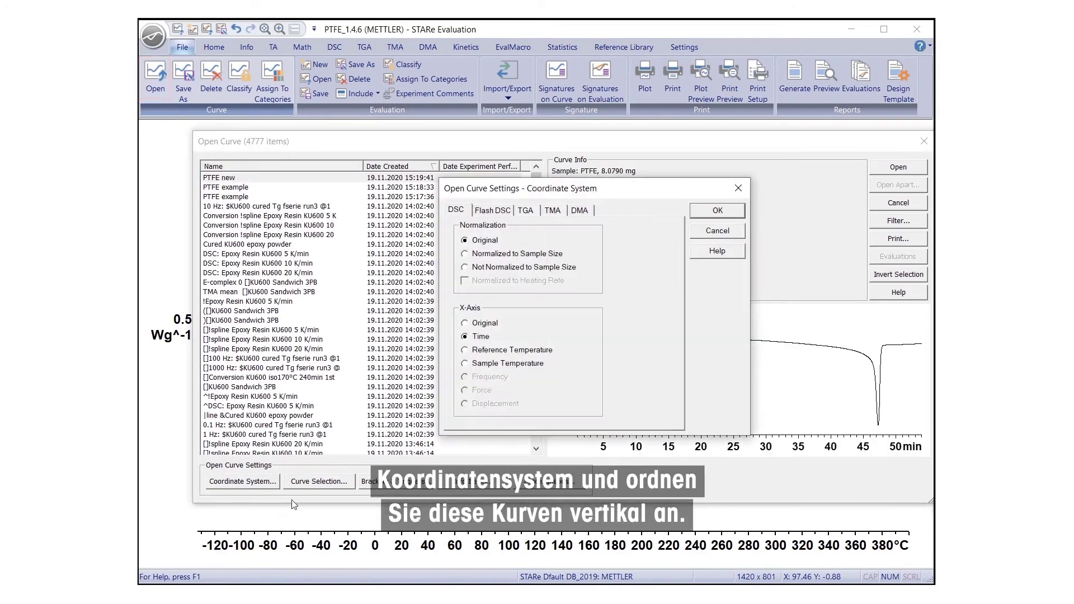
{"action": "left_click", "coordinate": [720, 212]}
{"action": "left_click", "coordinate": [890, 169]}
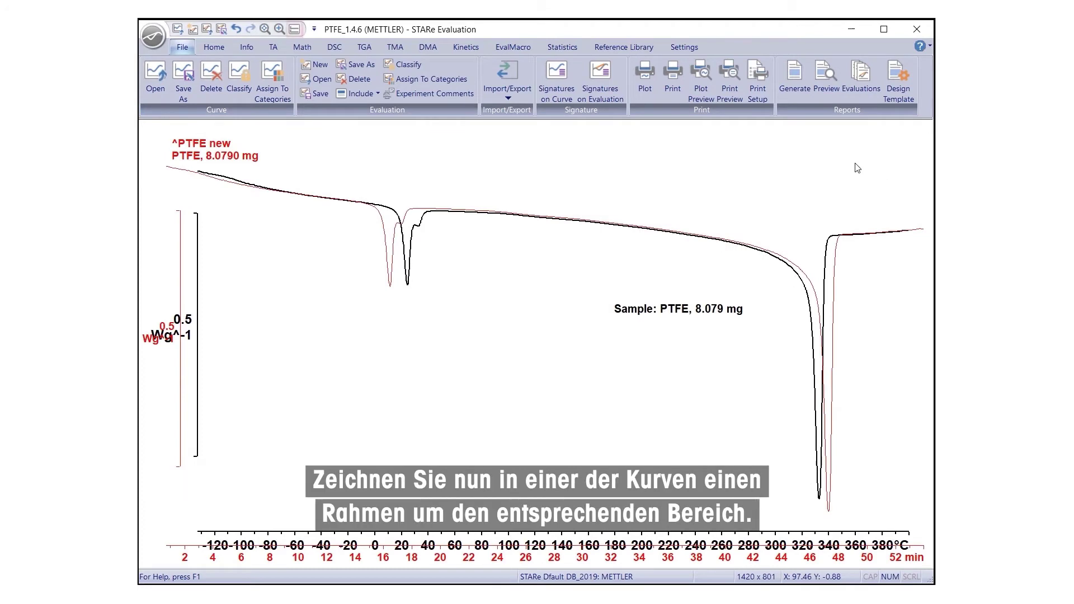
{"action": "left_click", "coordinate": [295, 29]}
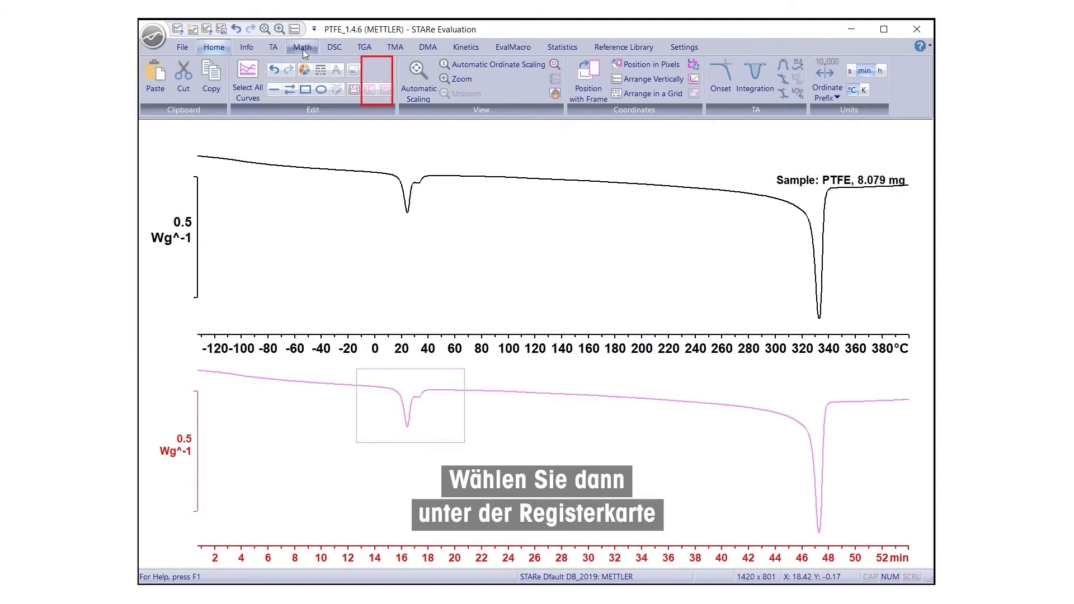
Cut the red time curve to its first peak and position it in an inset frame.
{"action": "left_click", "coordinate": [303, 49]}
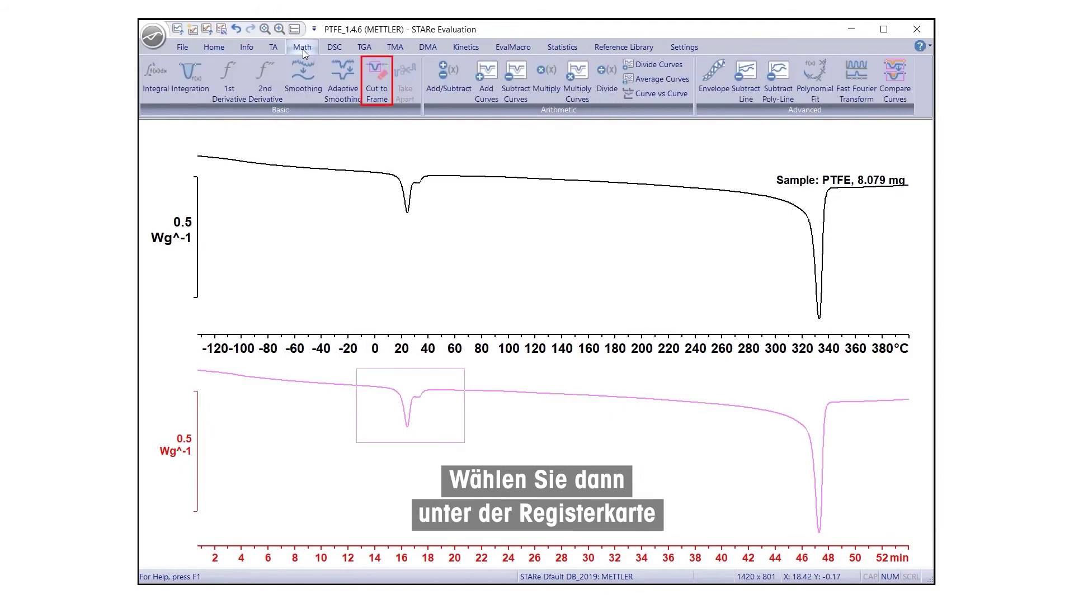
{"action": "left_click", "coordinate": [373, 100]}
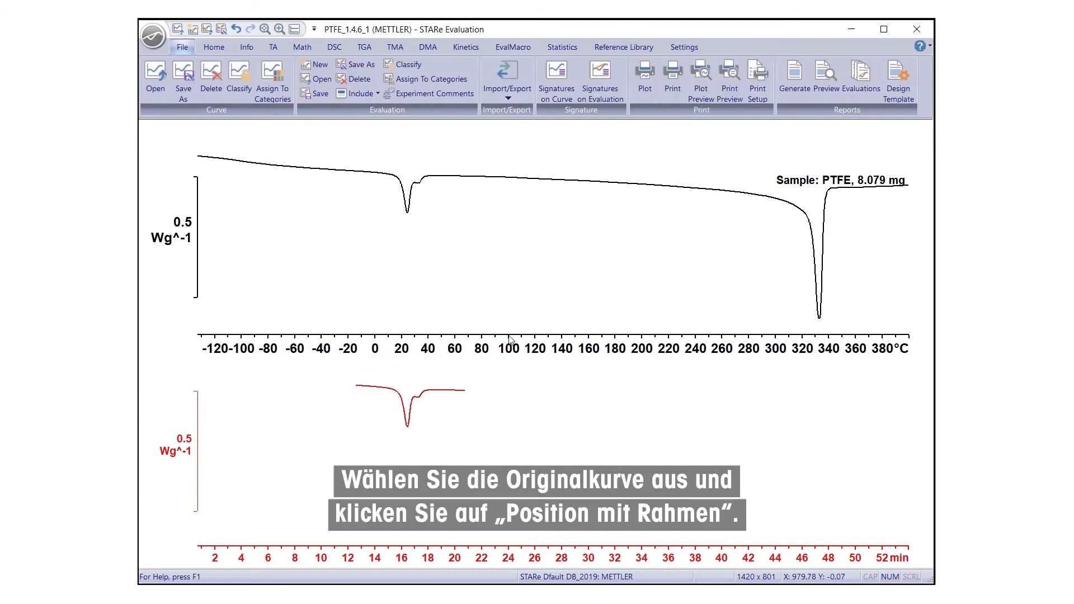
{"action": "left_click", "coordinate": [509, 337]}
{"action": "left_click", "coordinate": [203, 47]}
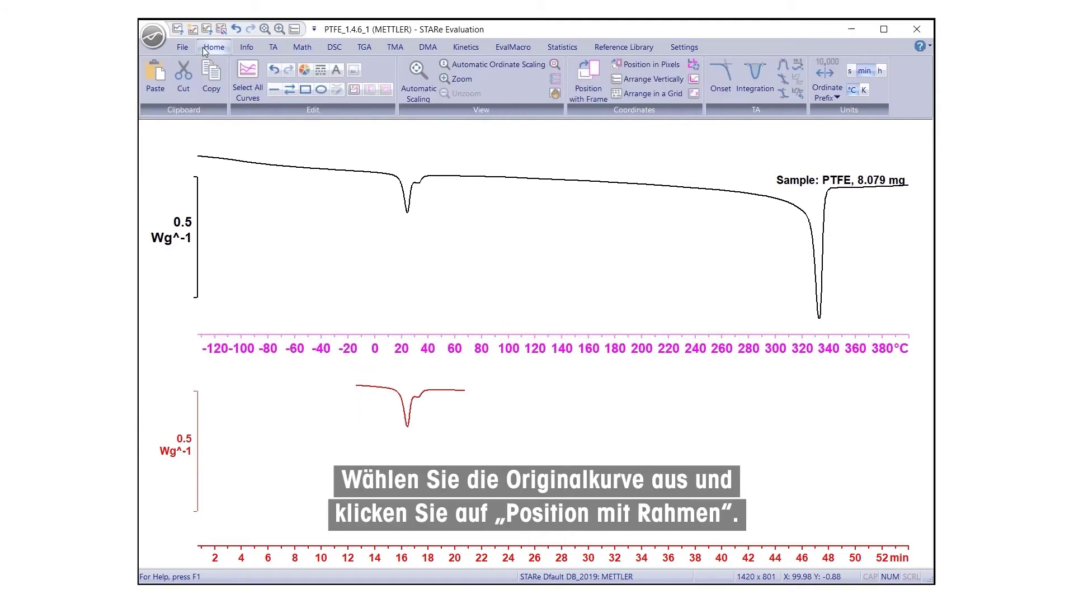
{"action": "left_click", "coordinate": [582, 95]}
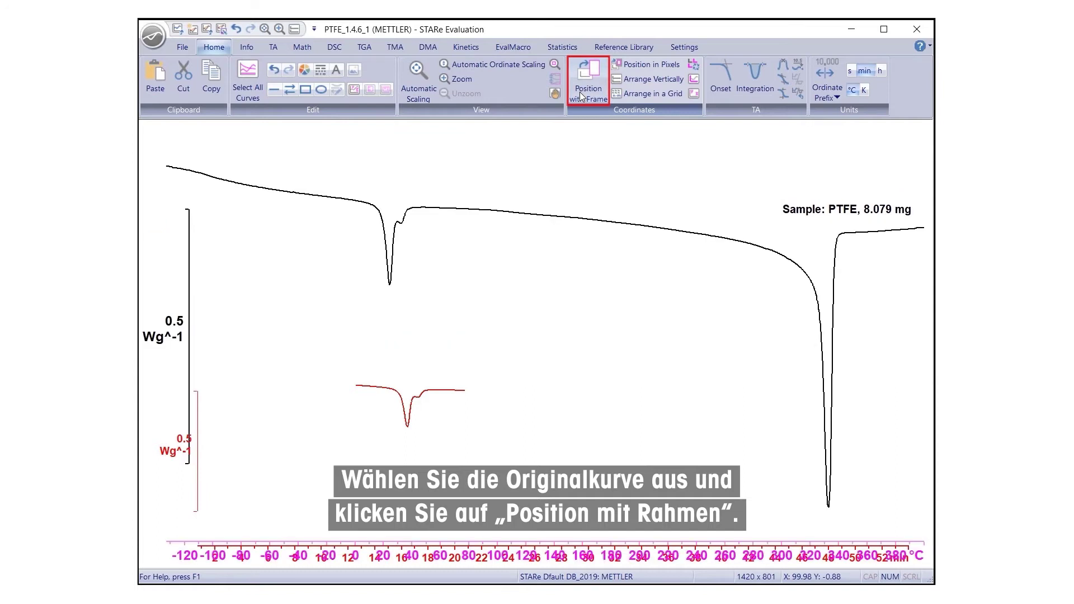
{"action": "left_click_drag", "start_coordinate": [522, 275], "coordinate": [732, 480]}
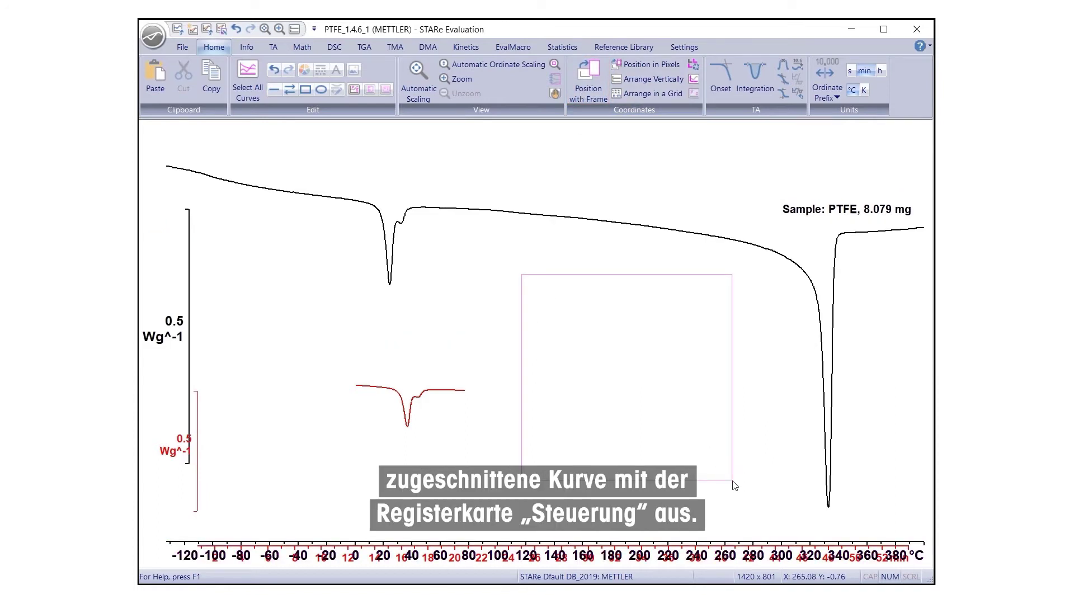
{"action": "left_click", "coordinate": [488, 551]}
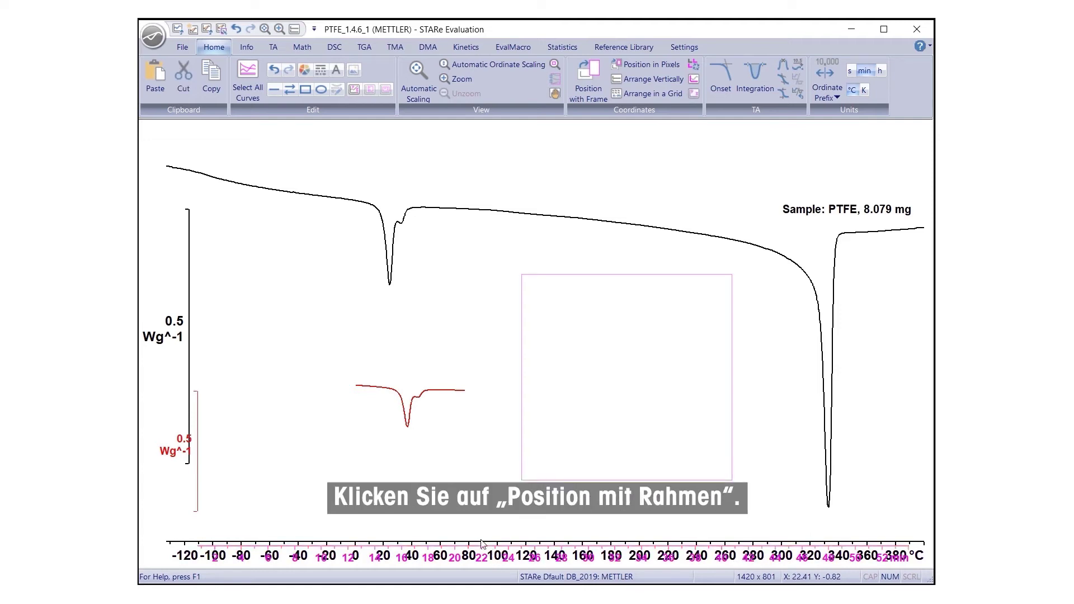
{"action": "left_click", "coordinate": [585, 75]}
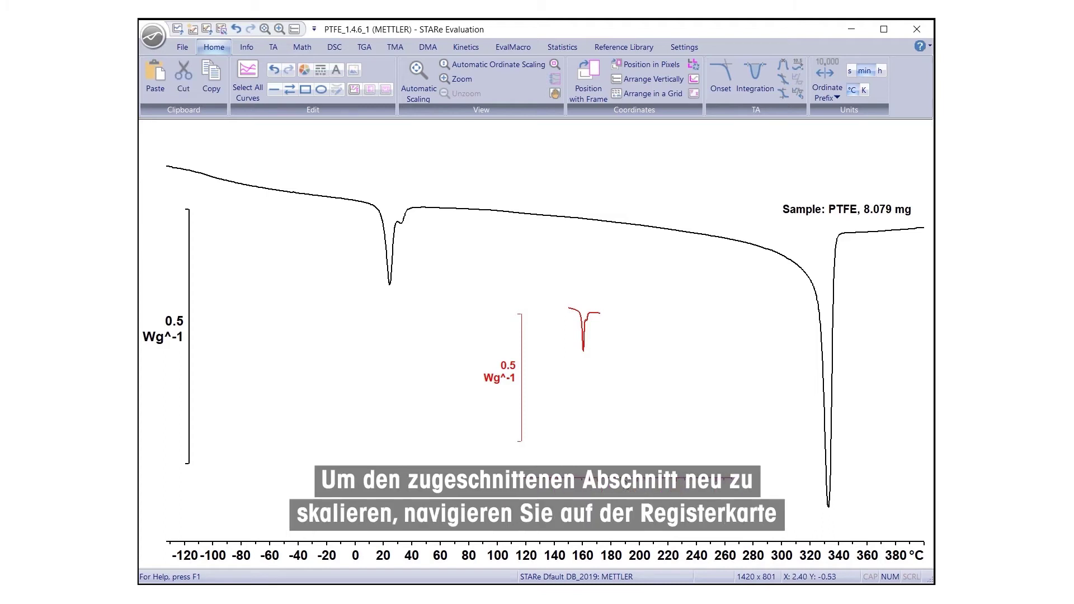
Auto-scale the cut PTFE peak to fill its small plot, then deselect it.
{"action": "left_click", "coordinate": [414, 70]}
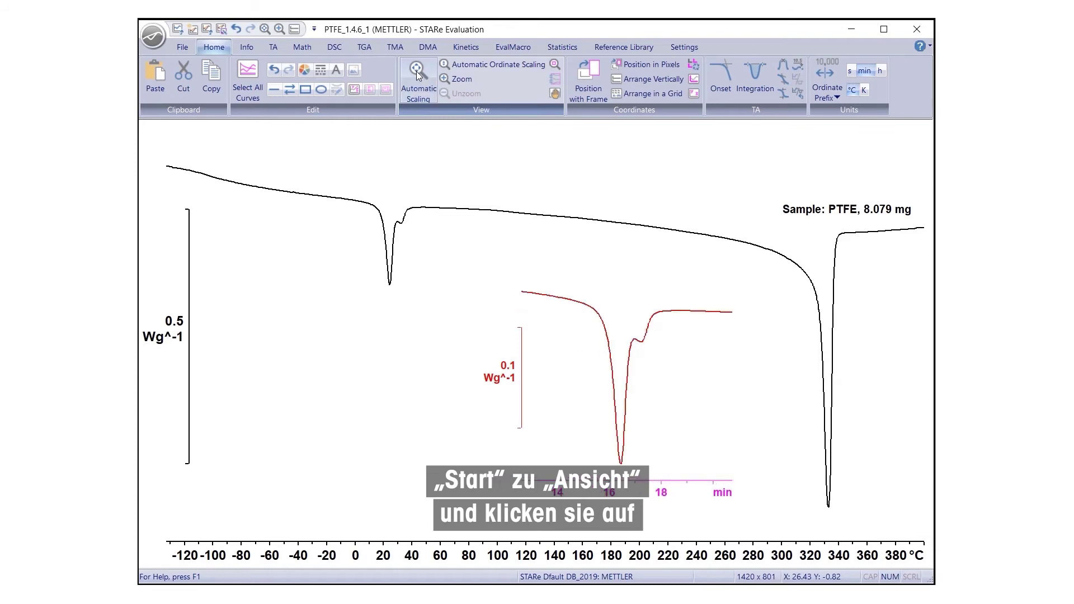
{"action": "left_click", "coordinate": [533, 505]}
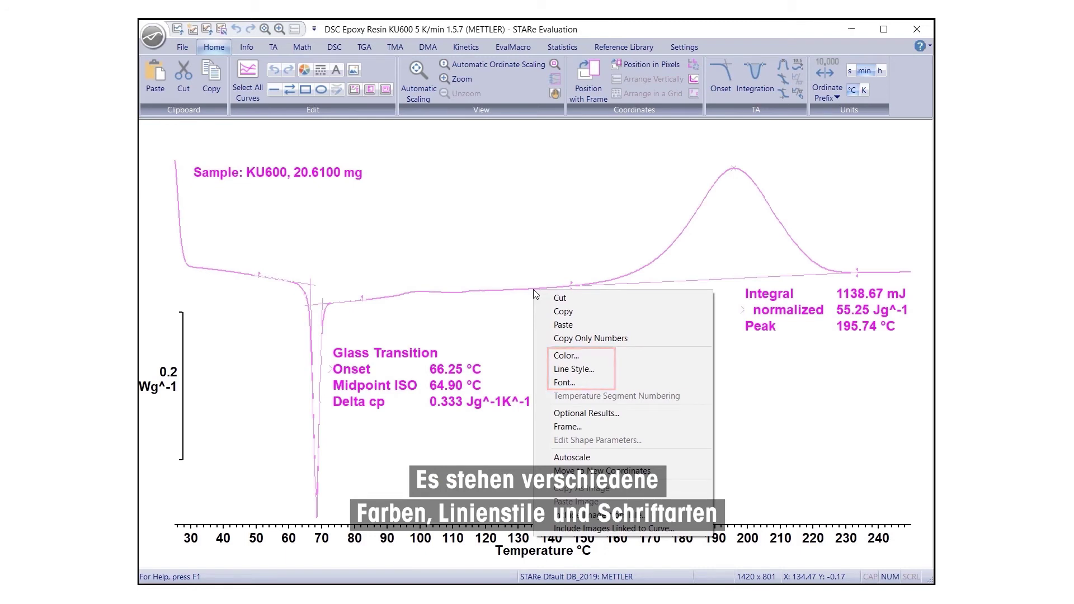
Recolour the selection, leave the line style unchanged, and apply bold Arial font.
{"action": "left_click", "coordinate": [305, 70]}
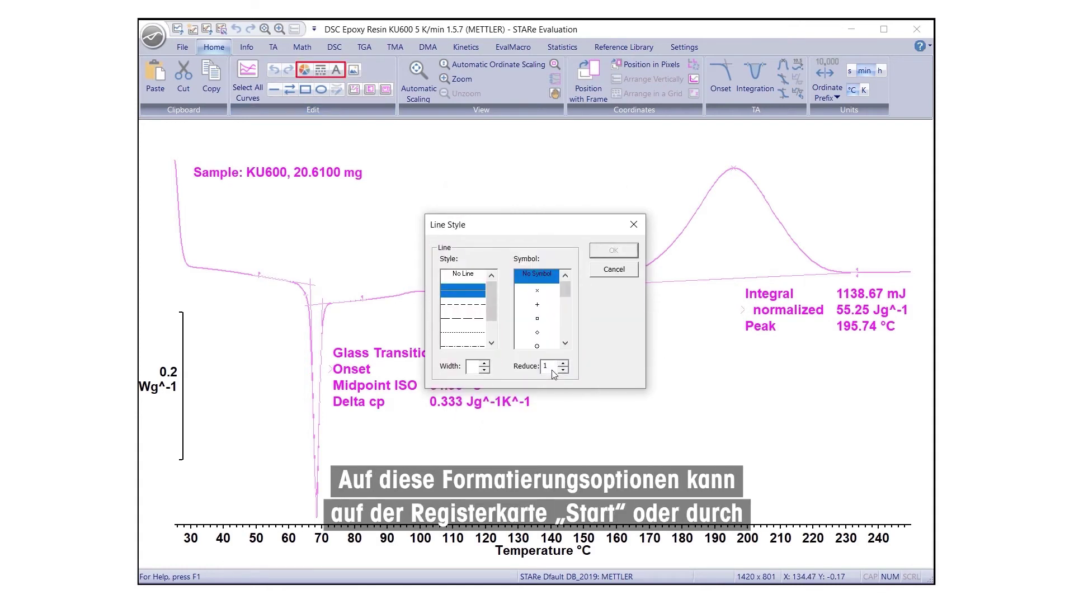
{"action": "left_click", "coordinate": [614, 269]}
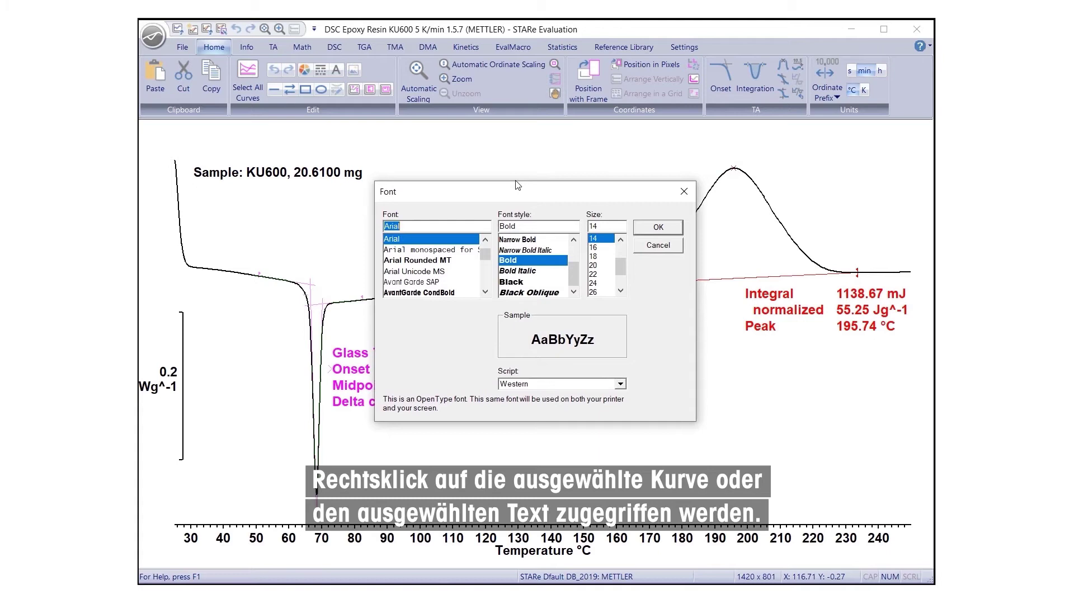
{"action": "left_click", "coordinate": [659, 228]}
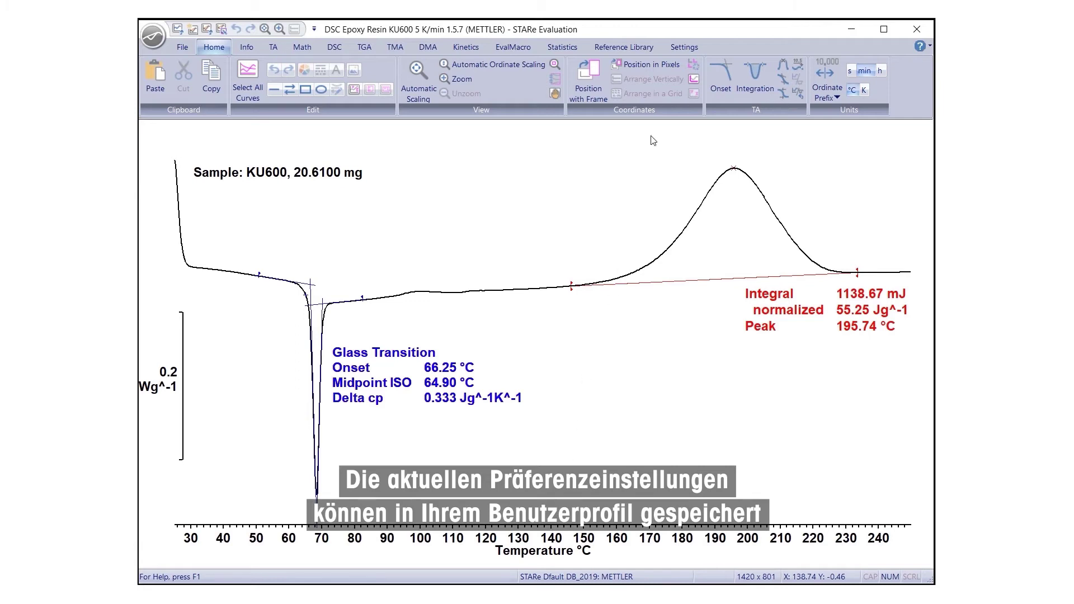
{"action": "left_click", "coordinate": [685, 47]}
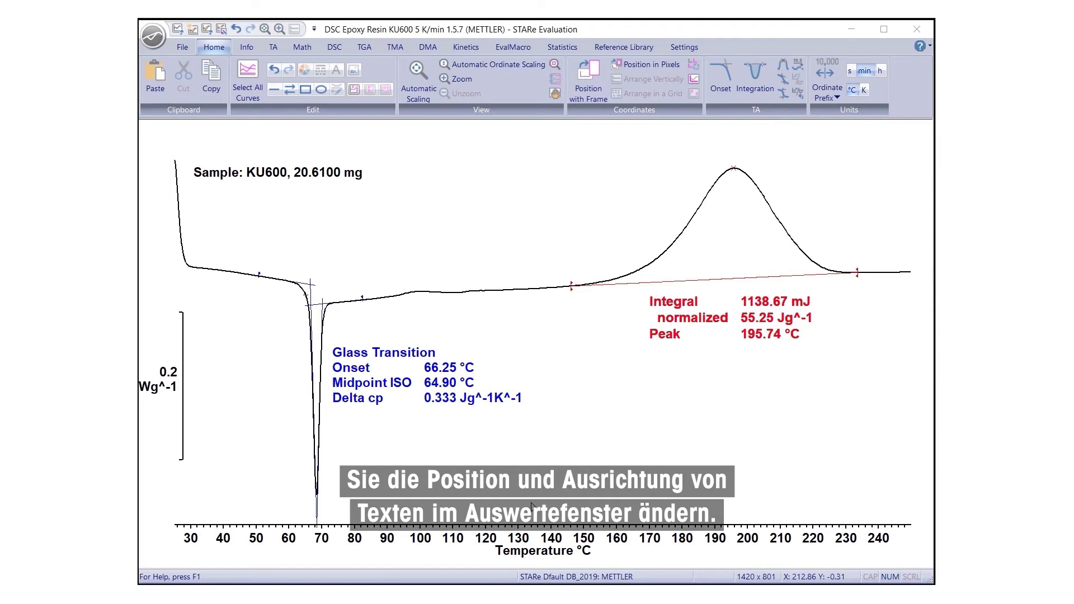
Frame the result texts below the integral results and stack them in one left-aligned column.
{"action": "left_click_drag", "start_coordinate": [631, 390], "coordinate": [833, 519]}
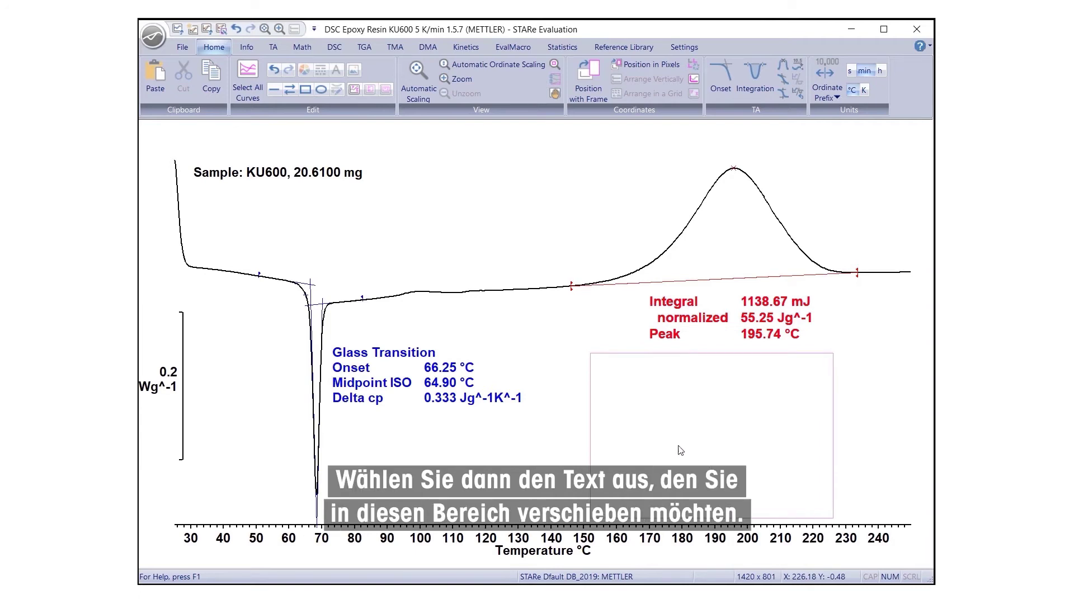
{"action": "left_click", "coordinate": [354, 93]}
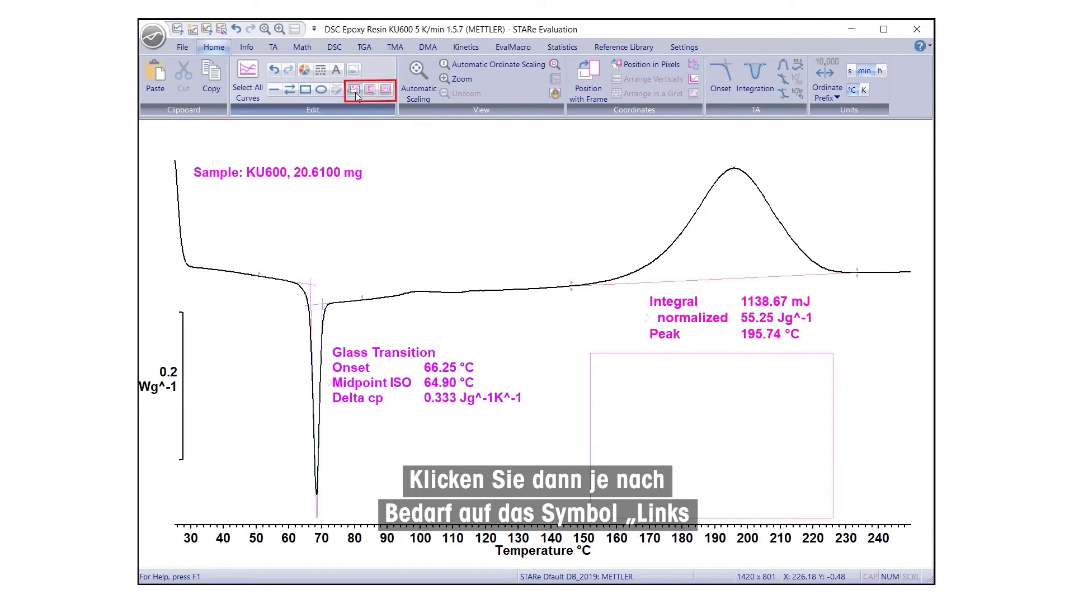
{"action": "left_click", "coordinate": [386, 92]}
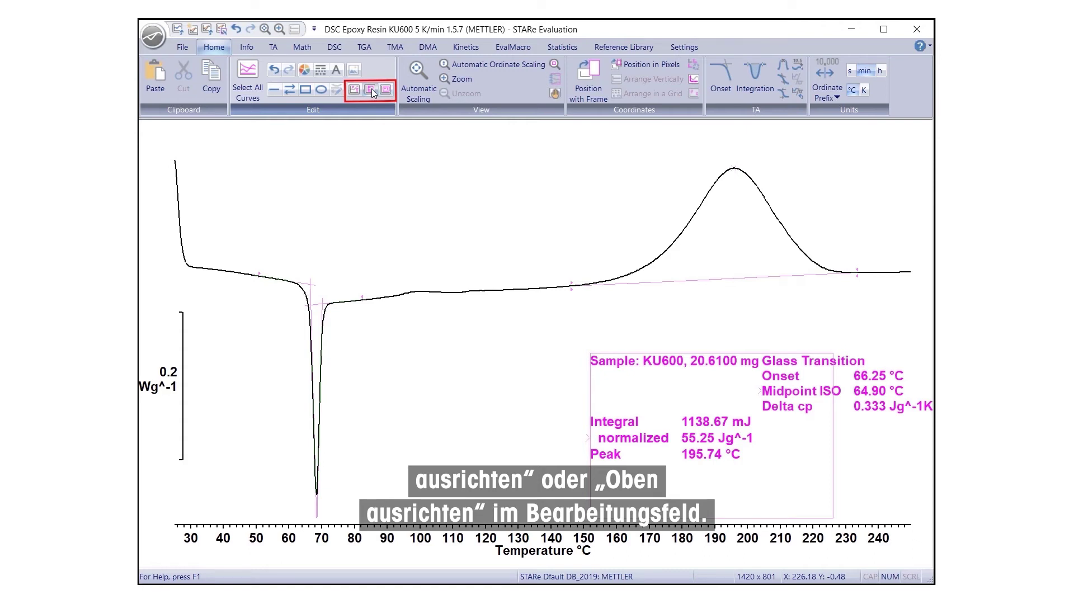
{"action": "left_click", "coordinate": [371, 88]}
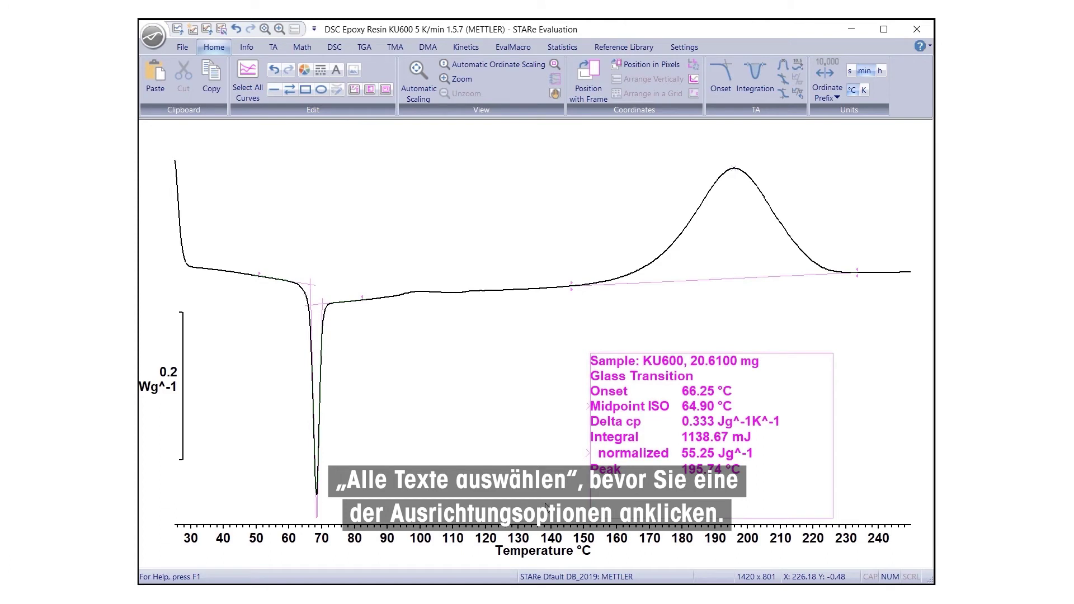
{"action": "left_click", "coordinate": [546, 507]}
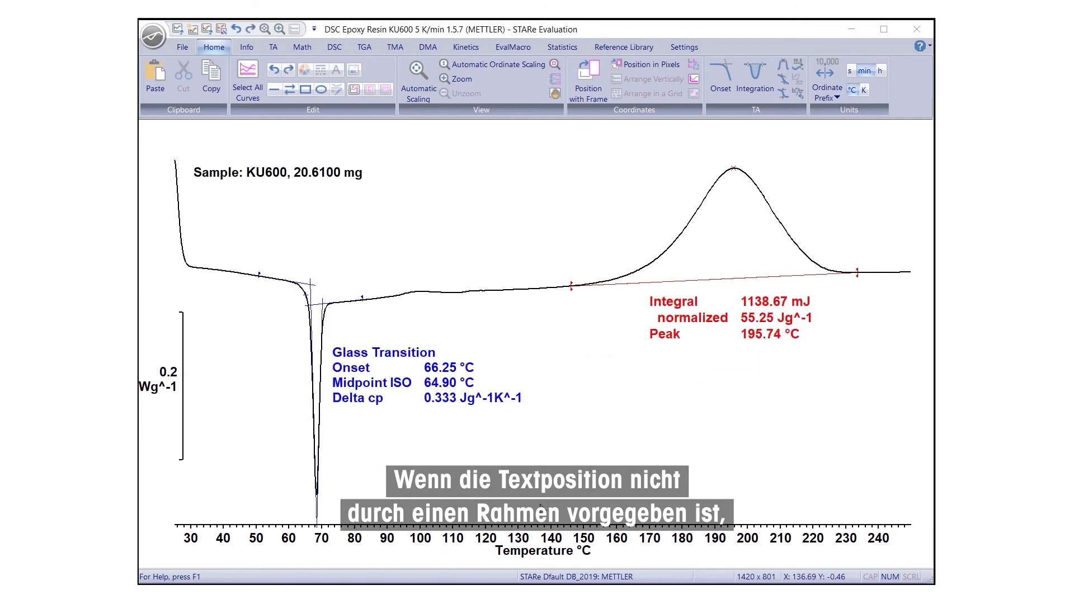
Align the glass transition and integral result texts beside their evaluations, then select the temperature axis.
{"action": "left_click", "coordinate": [357, 92]}
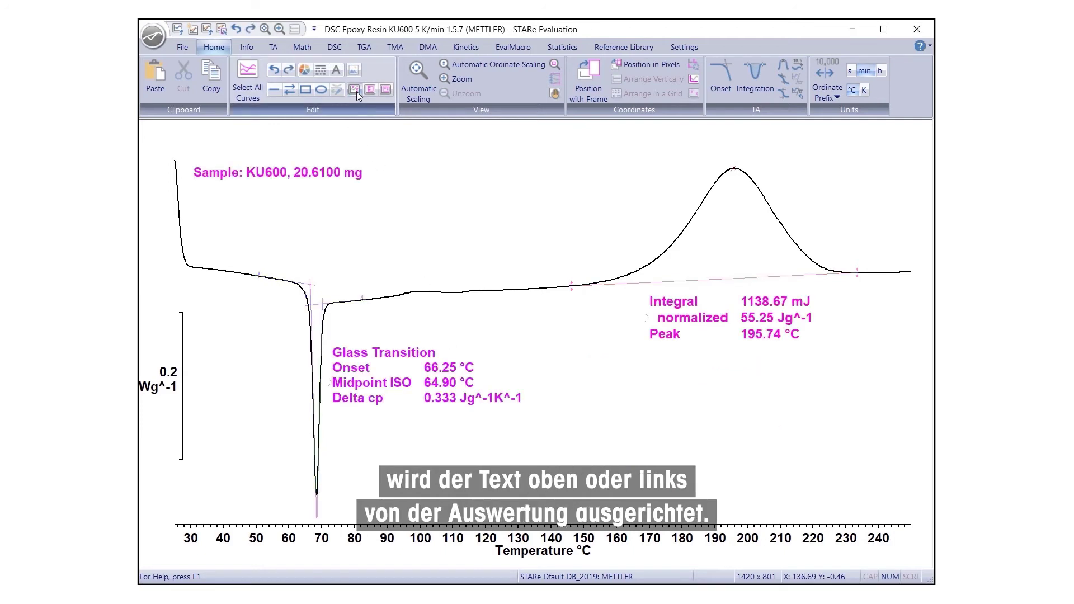
{"action": "left_click", "coordinate": [371, 89]}
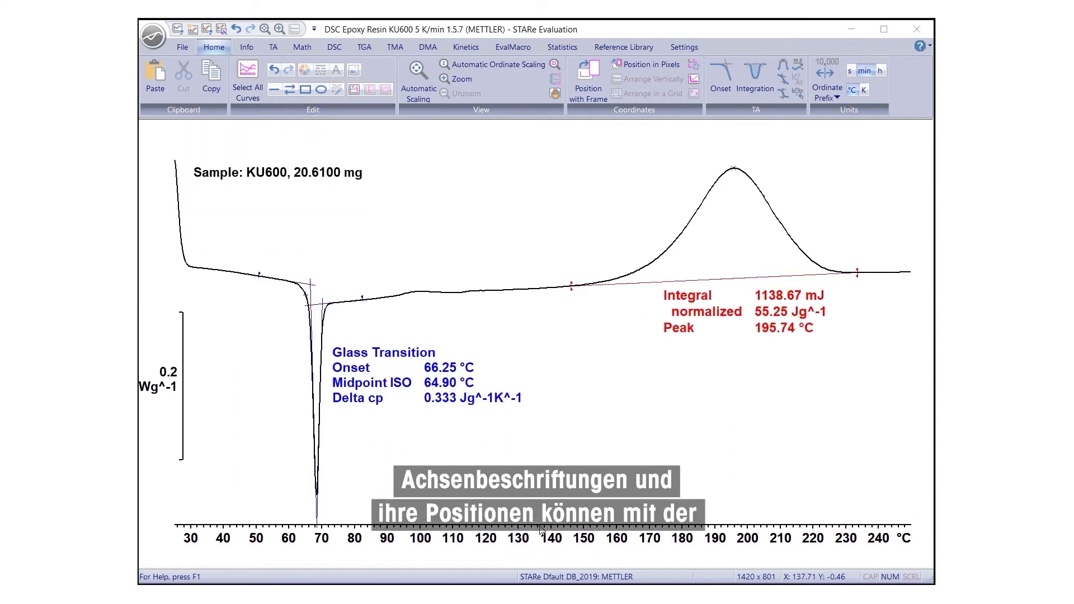
{"action": "left_click", "coordinate": [541, 530]}
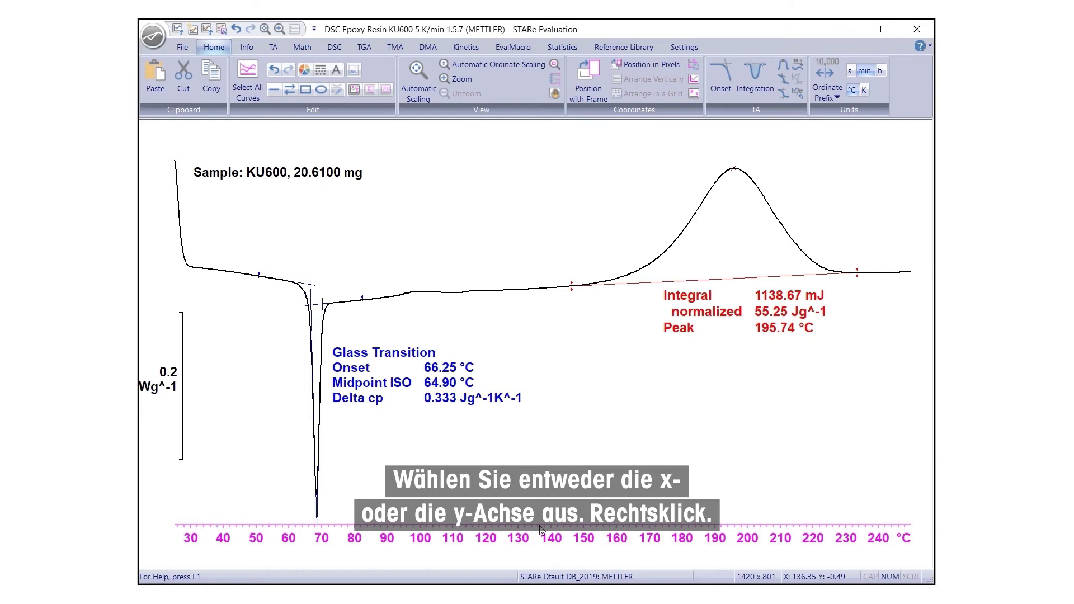
Label the x-axis 'Temperature <u>', horizontal at Bottom Center.
{"action": "right_click", "coordinate": [541, 529]}
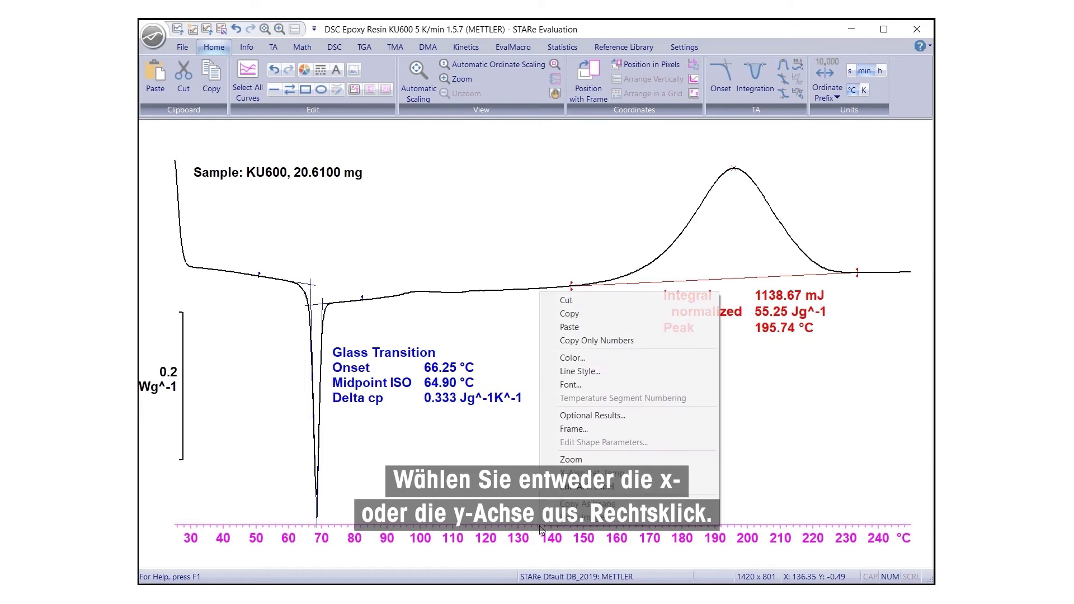
{"action": "left_click", "coordinate": [565, 493]}
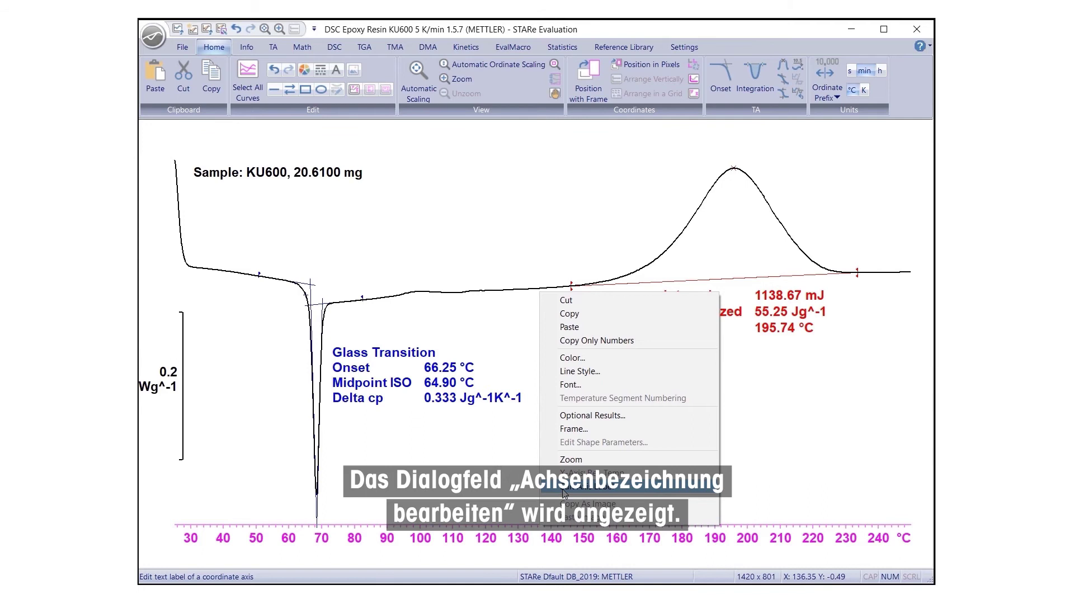
{"action": "left_click", "coordinate": [564, 493]}
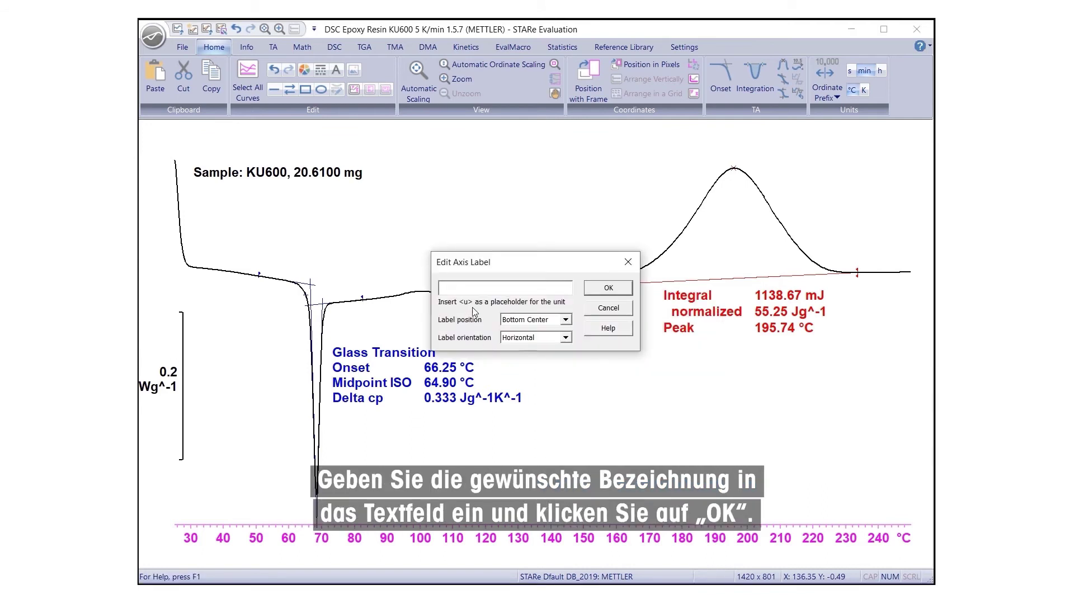
{"action": "left_click", "coordinate": [459, 289]}
{"action": "type", "text": "Temperature <"}
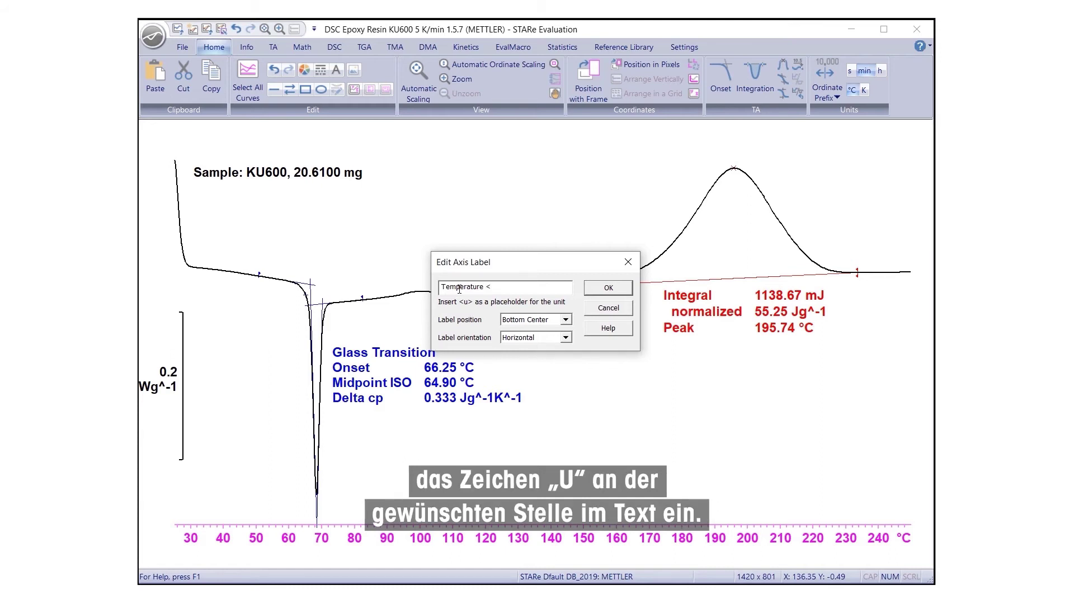
{"action": "type", "text": "u>"}
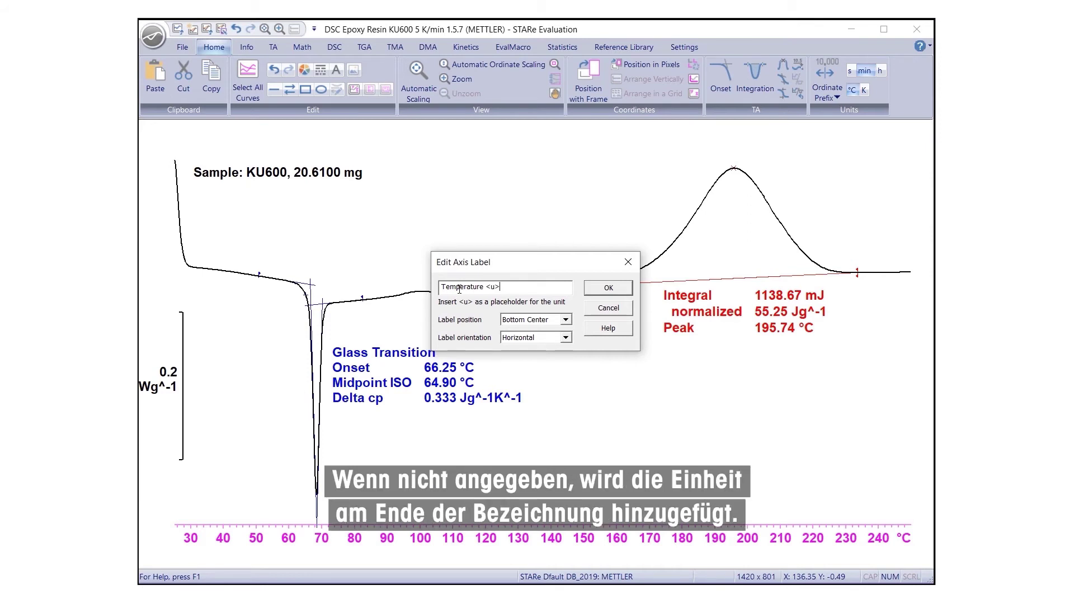
{"action": "left_click", "coordinate": [566, 320]}
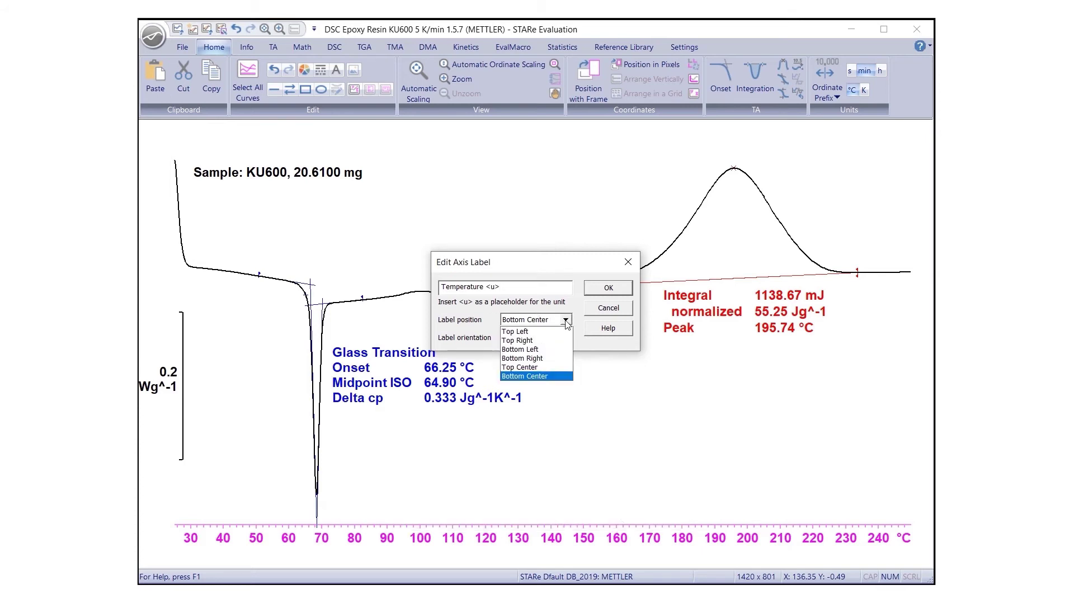
{"action": "left_click", "coordinate": [566, 322]}
{"action": "left_click", "coordinate": [566, 339]}
{"action": "left_click", "coordinate": [566, 349]}
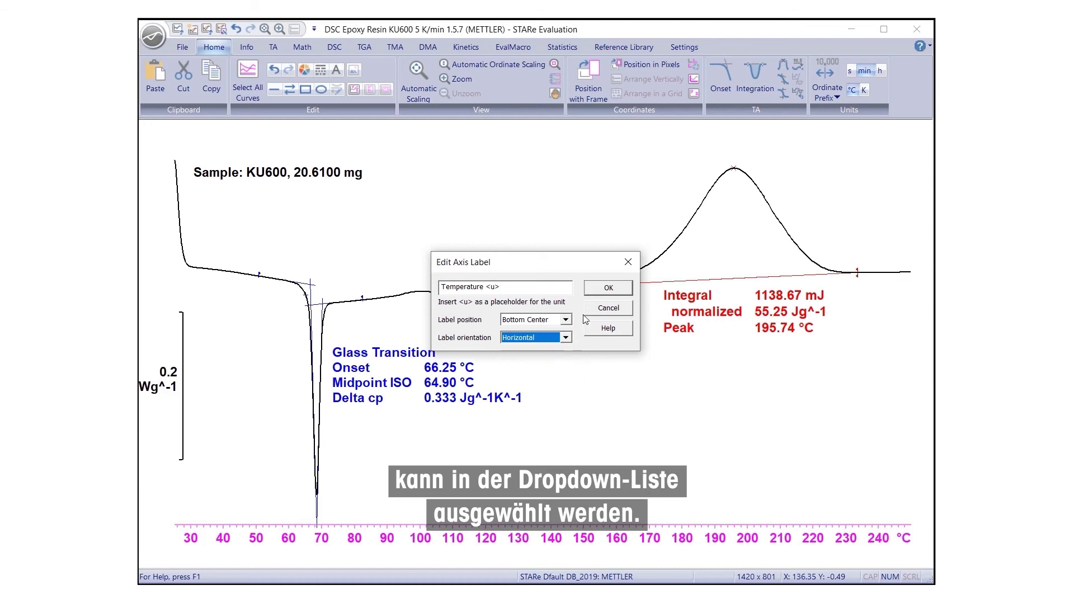
{"action": "left_click", "coordinate": [598, 289]}
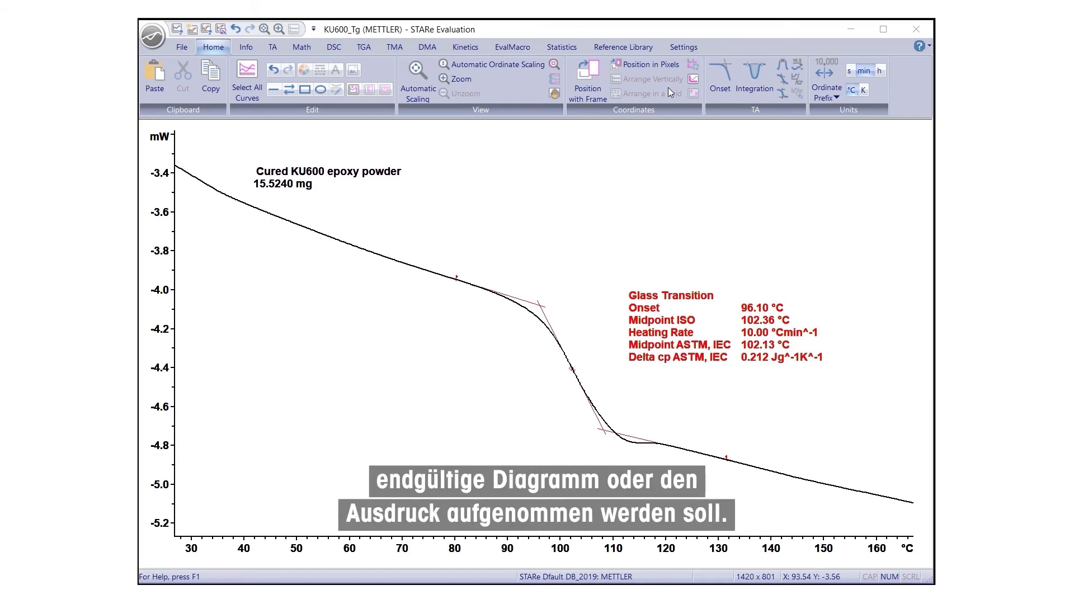
Add the login-name placeholder <u> after <^> in the Top Left plot label.
{"action": "left_click", "coordinate": [686, 48]}
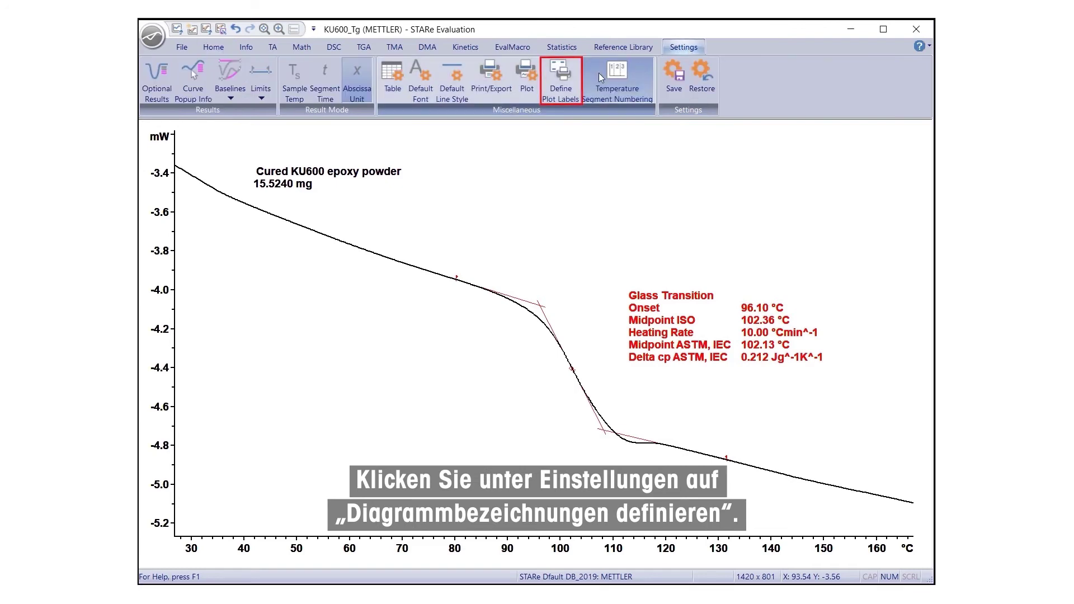
{"action": "left_click", "coordinate": [561, 91]}
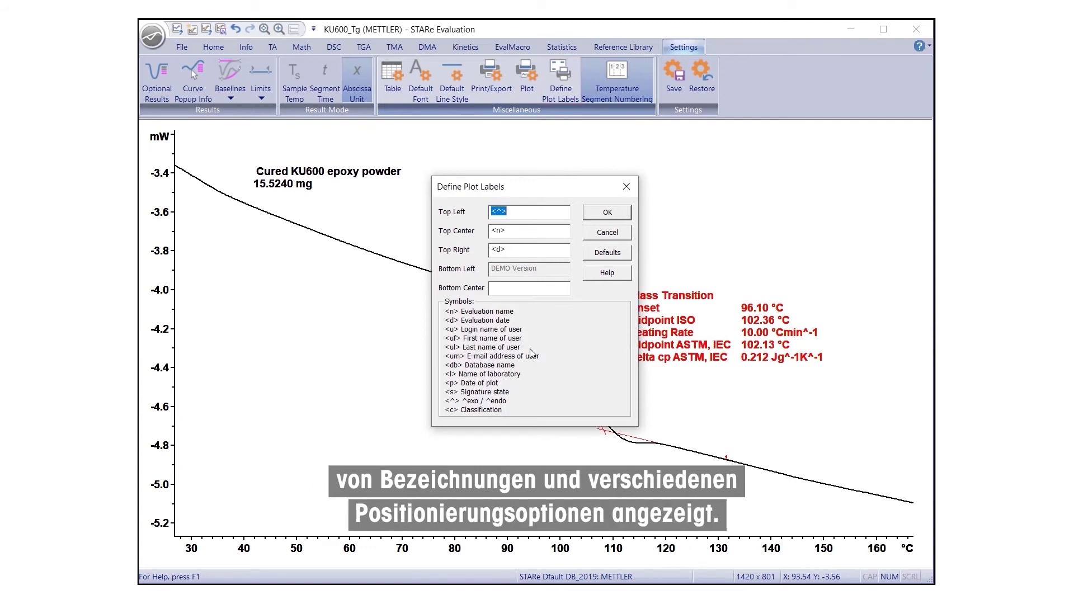
{"action": "left_click", "coordinate": [541, 213]}
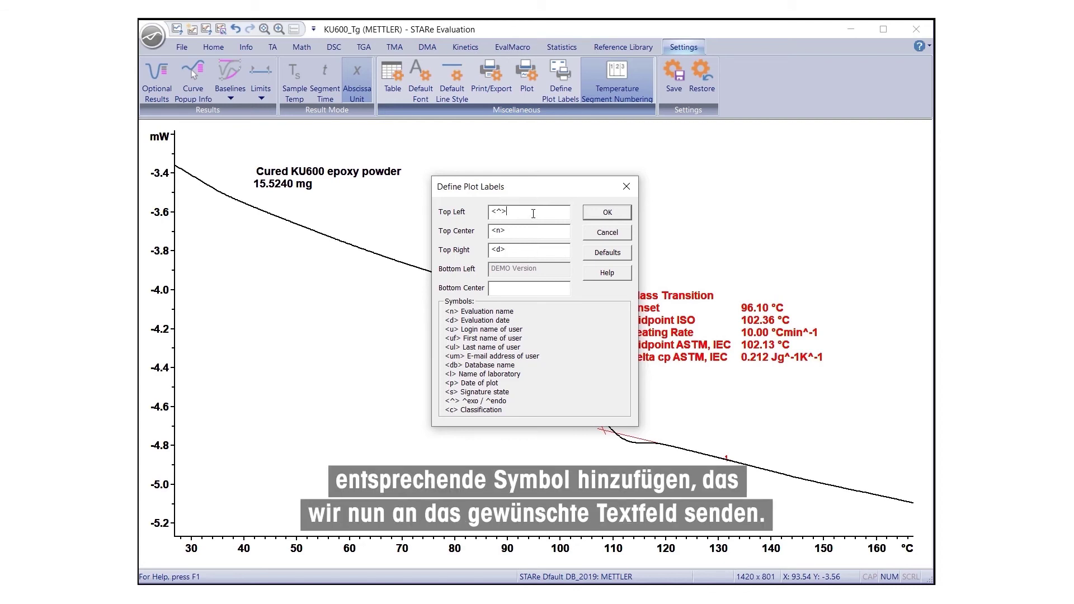
{"action": "type", "text": "<"}
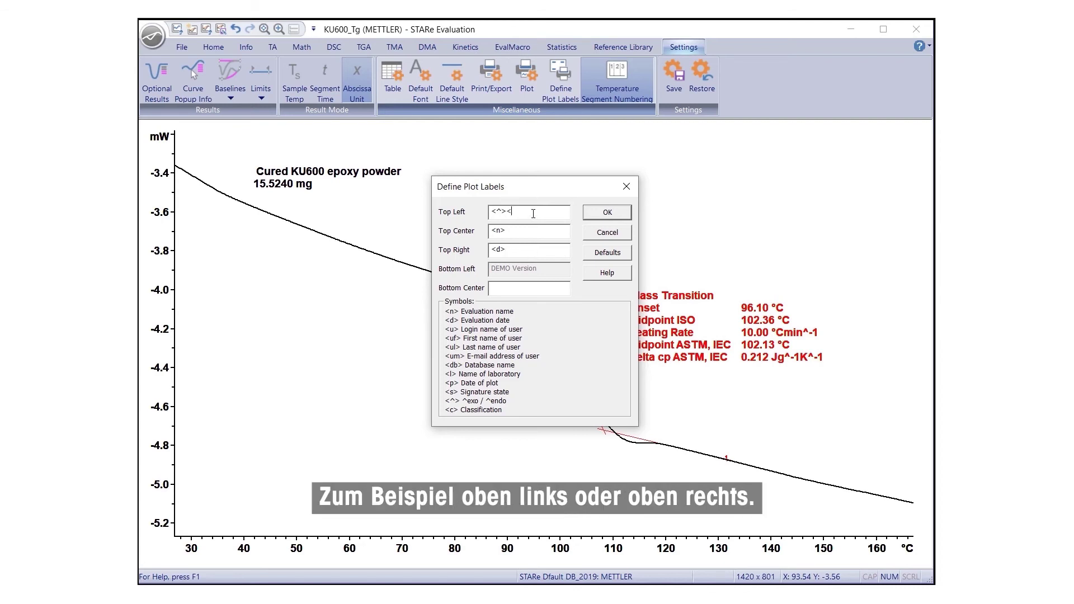
{"action": "type", "text": "u>"}
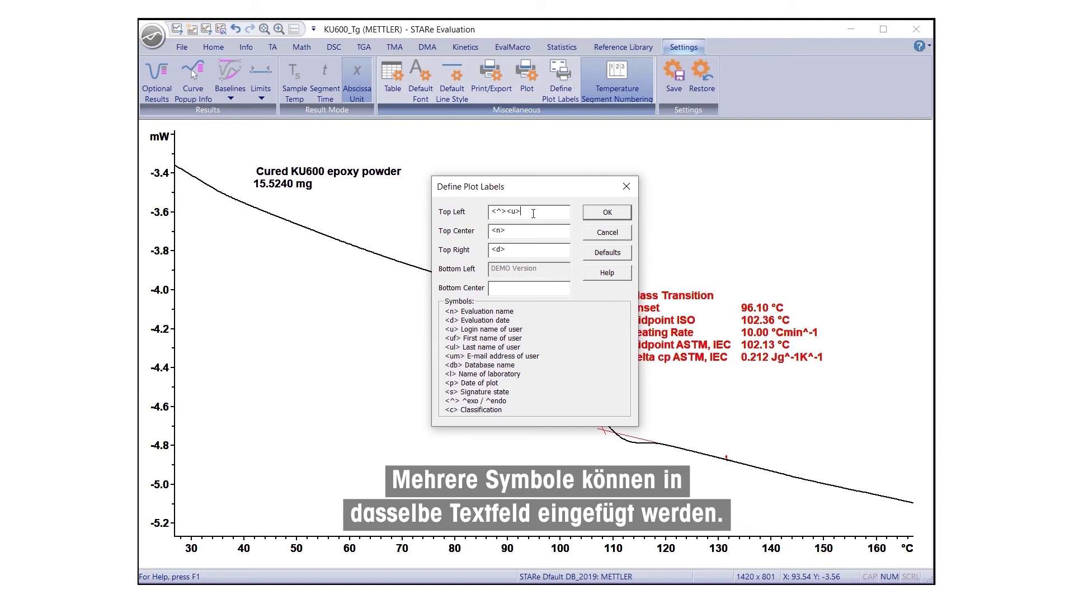
{"action": "left_click", "coordinate": [598, 213]}
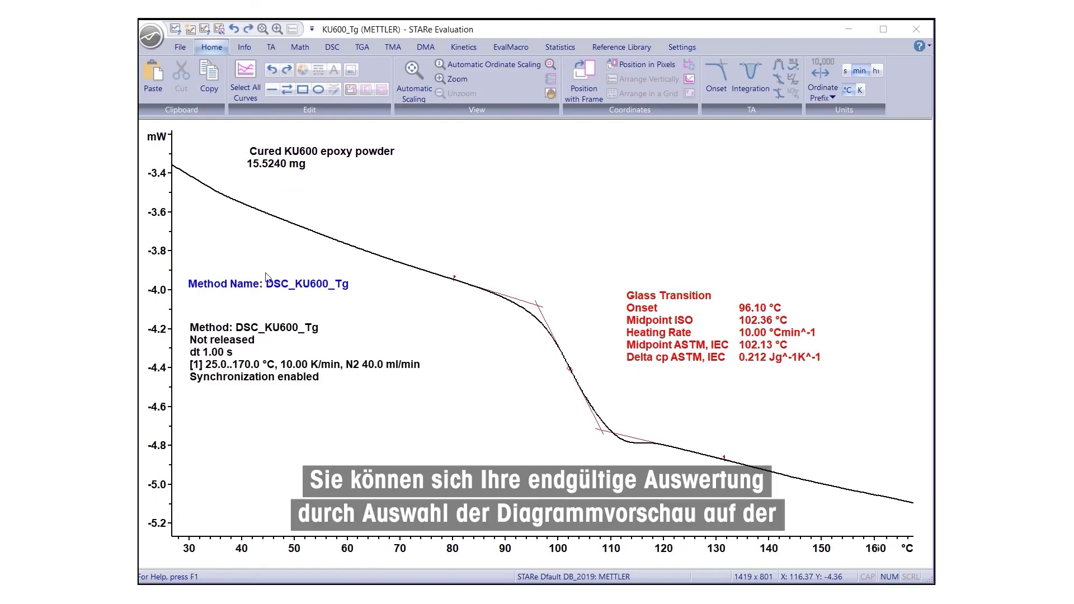
Preview the KU600_Tg plot with Method Name, Sample, Sample Holder and User shown.
{"action": "left_click", "coordinate": [180, 48]}
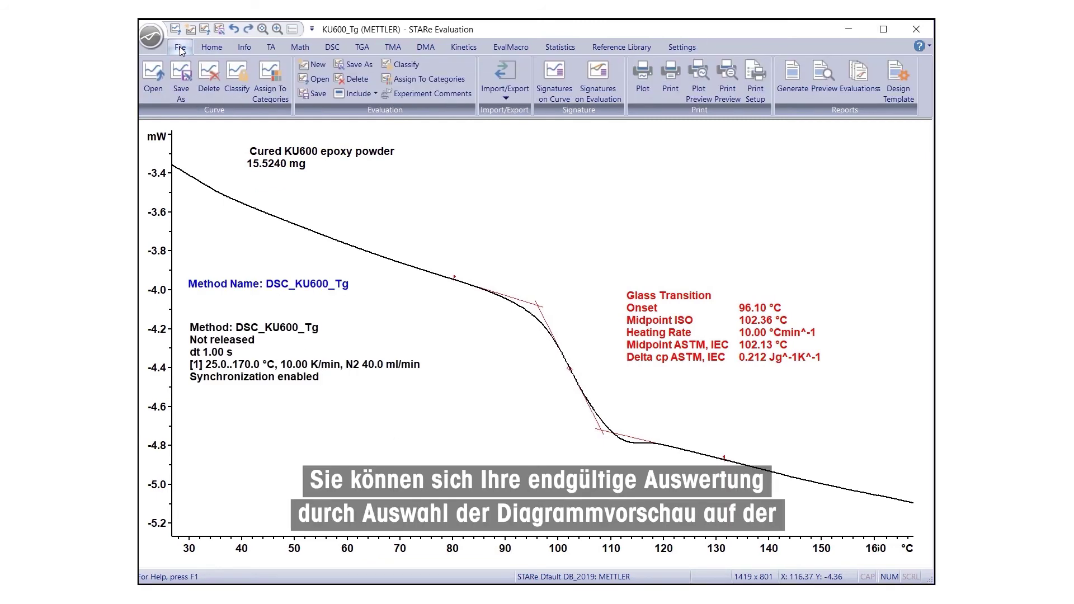
{"action": "left_click", "coordinate": [693, 97]}
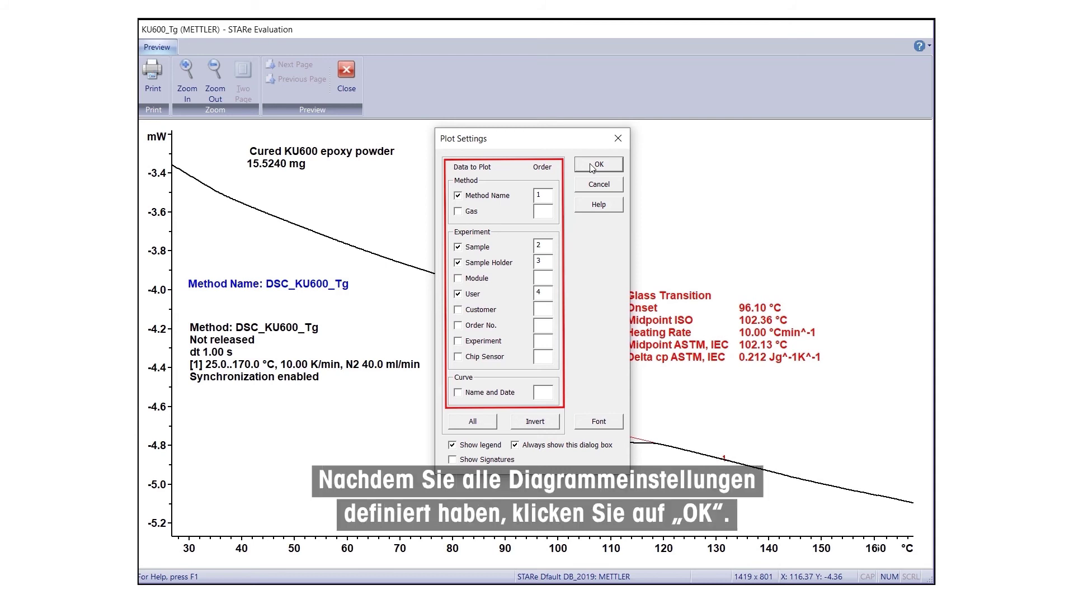
{"action": "left_click", "coordinate": [594, 165]}
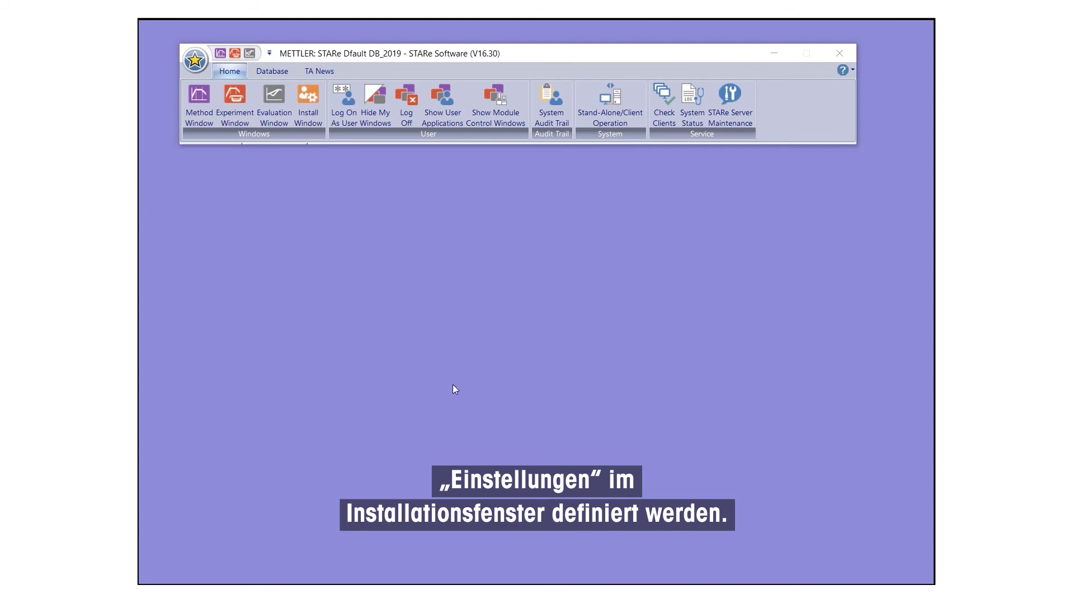
Set Arial Unicode MS 14 as the header/footer font in STARe Installation's Print/Plot Configuration.
{"action": "left_click", "coordinate": [311, 120]}
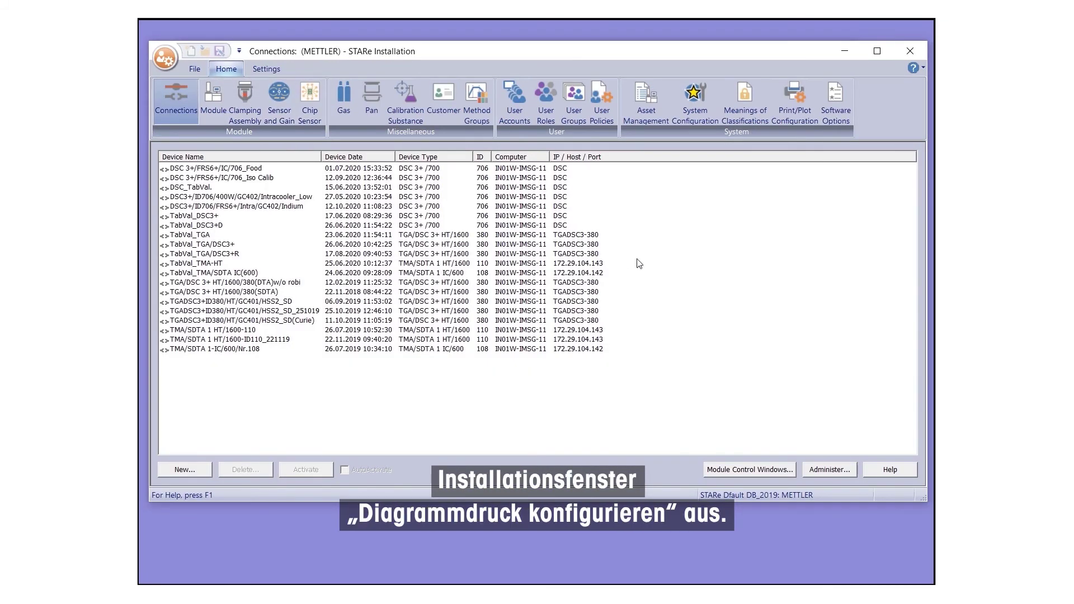
{"action": "left_click", "coordinate": [797, 119]}
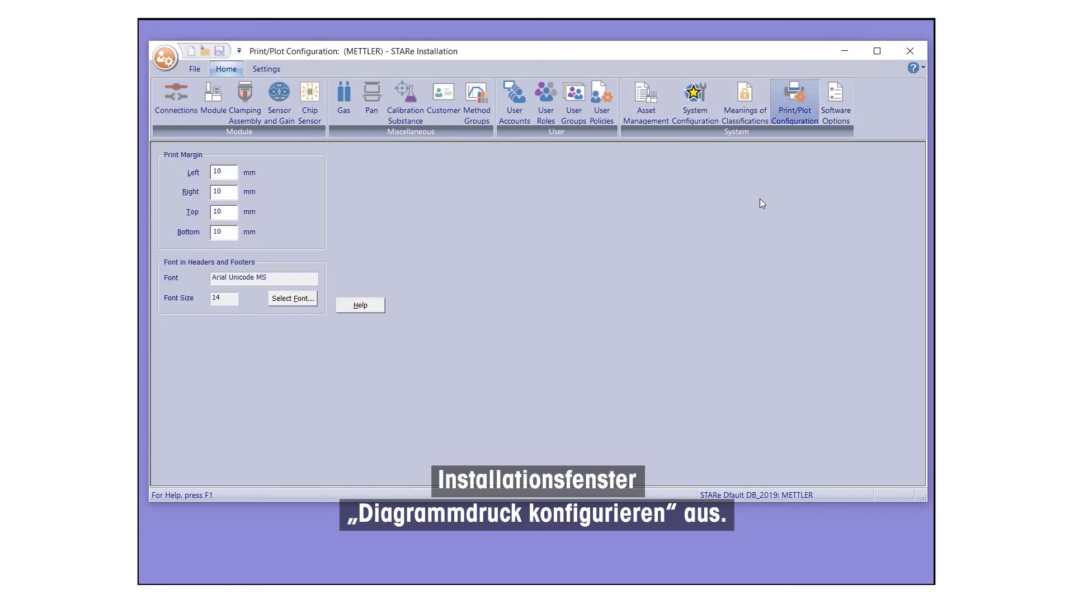
{"action": "left_click", "coordinate": [291, 299]}
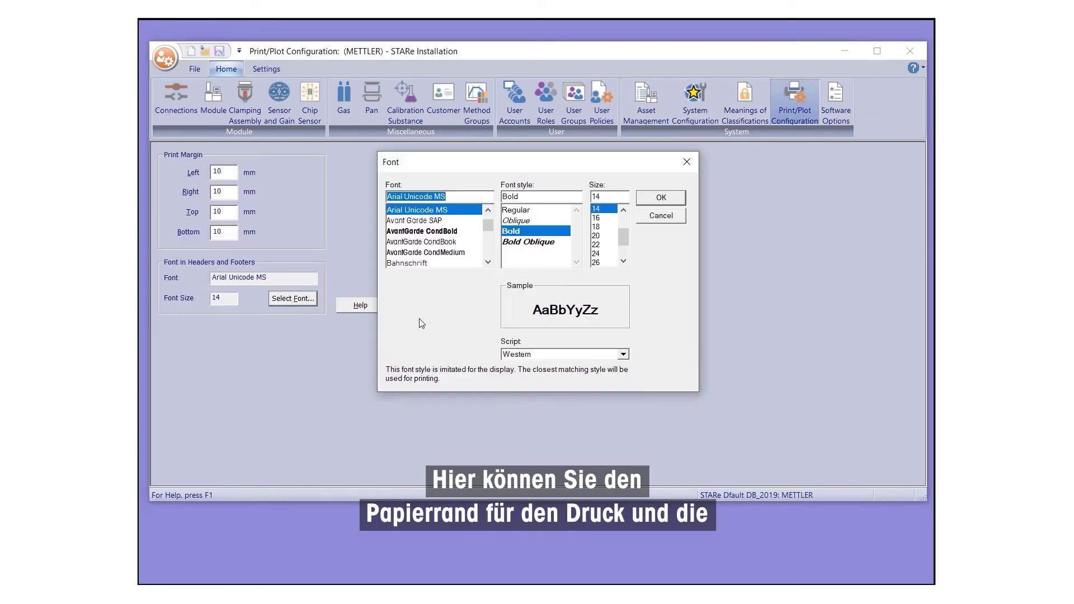
{"action": "left_click", "coordinate": [655, 200]}
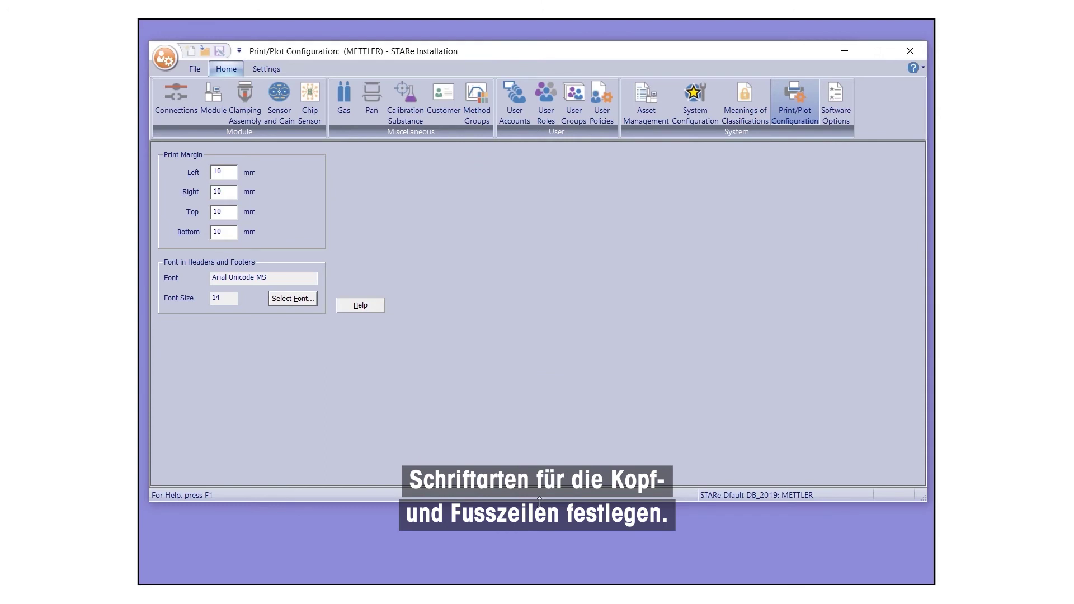